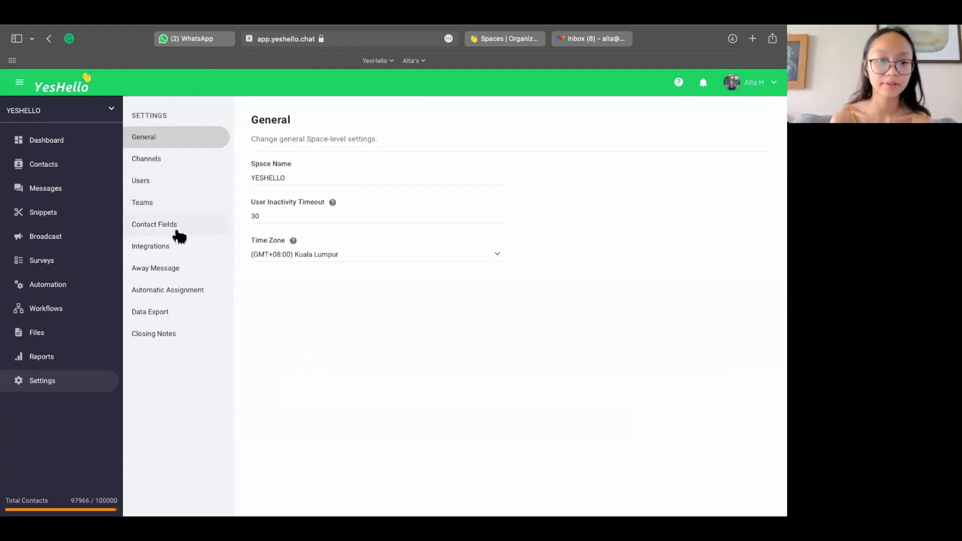
Step: Look through the Away Message, Automatic Assignment and General settings, including the explanation of the user inactivity timeout
click(182, 276)
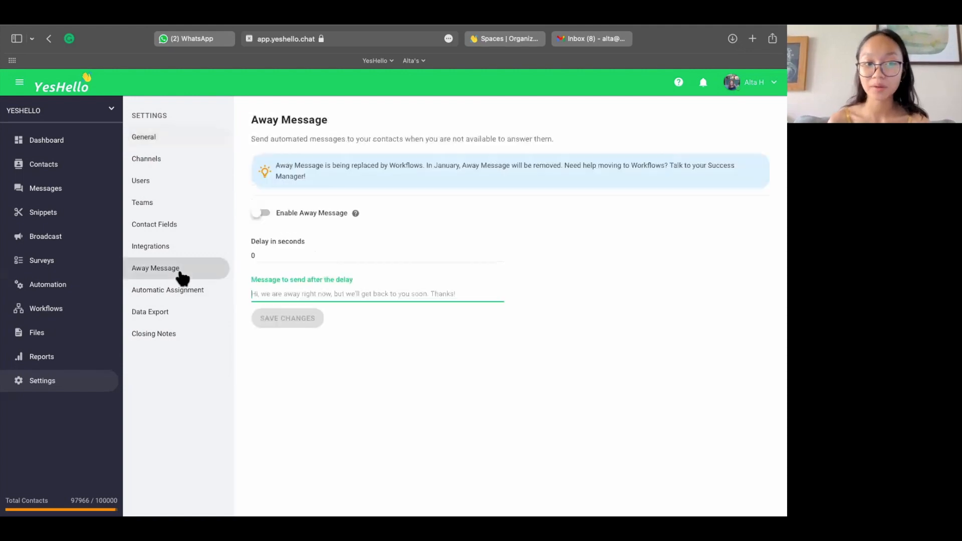
click(185, 298)
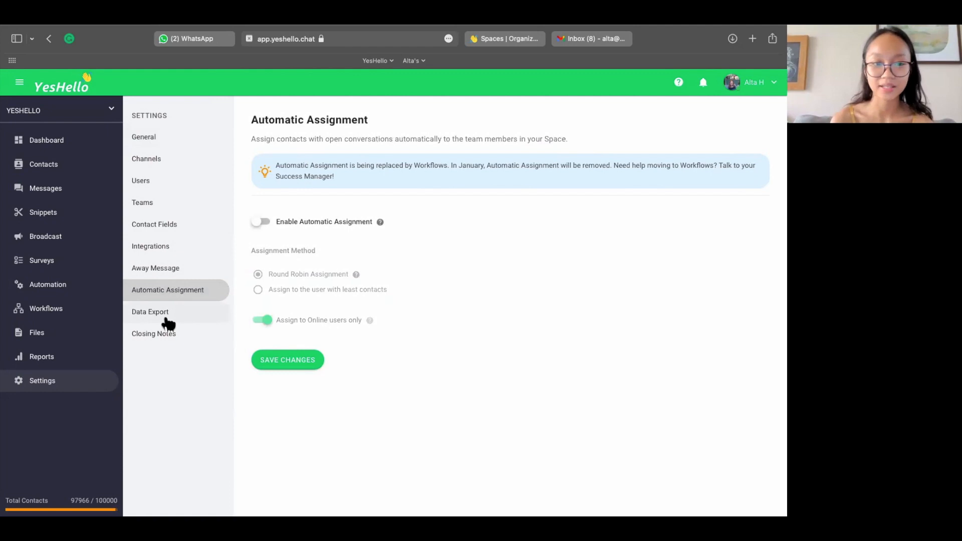
click(162, 141)
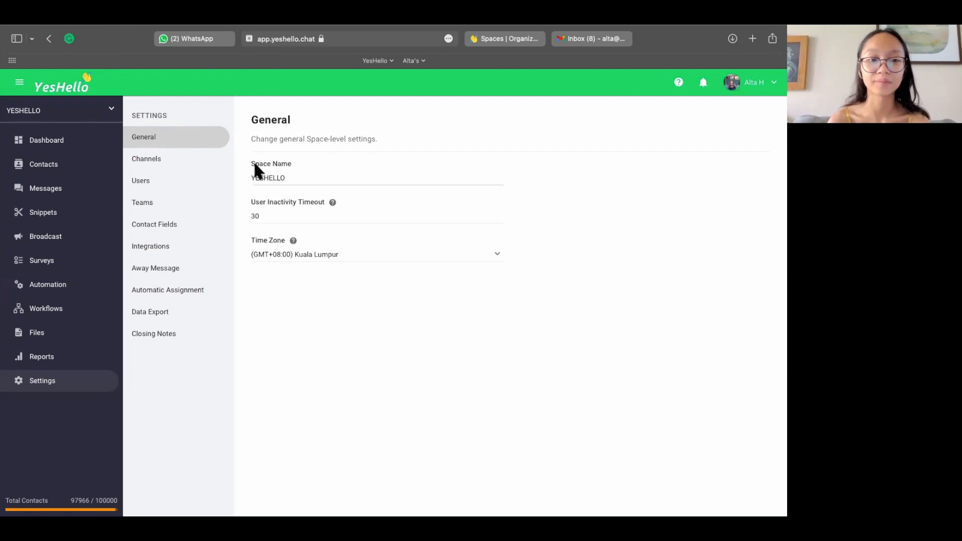
click(306, 176)
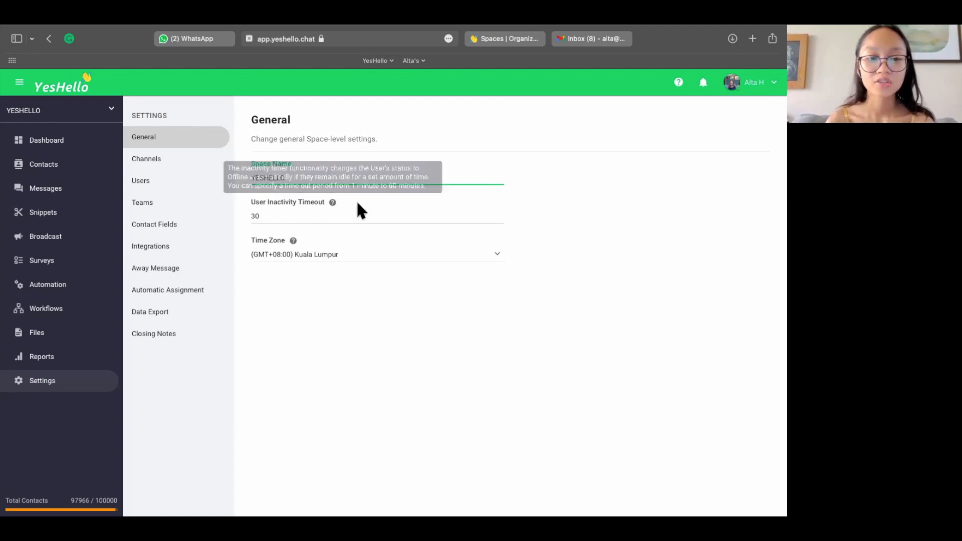
click(332, 202)
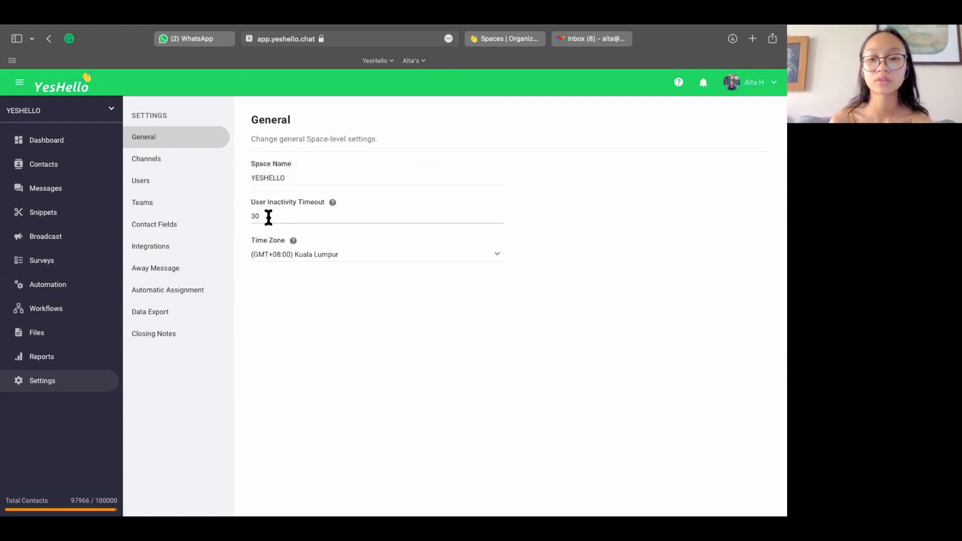
click(504, 40)
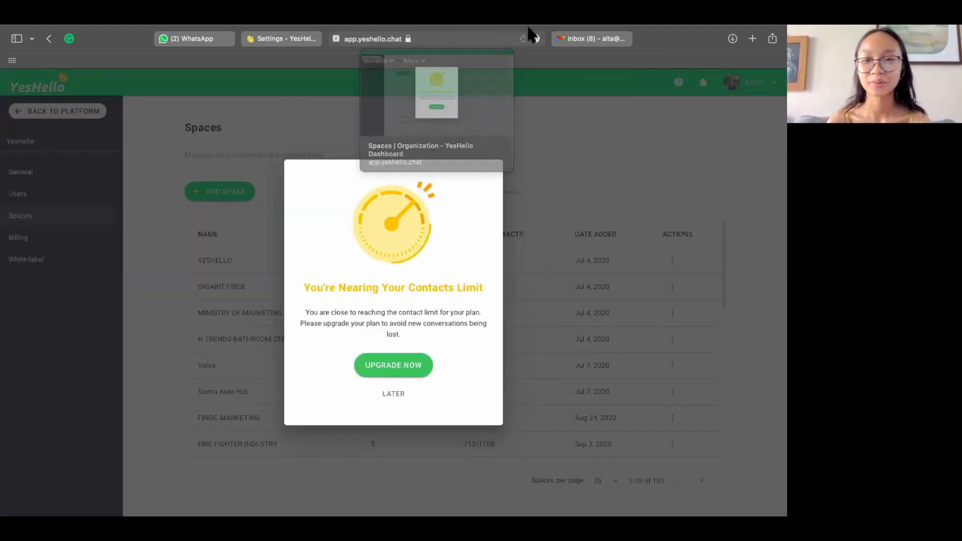
click(589, 38)
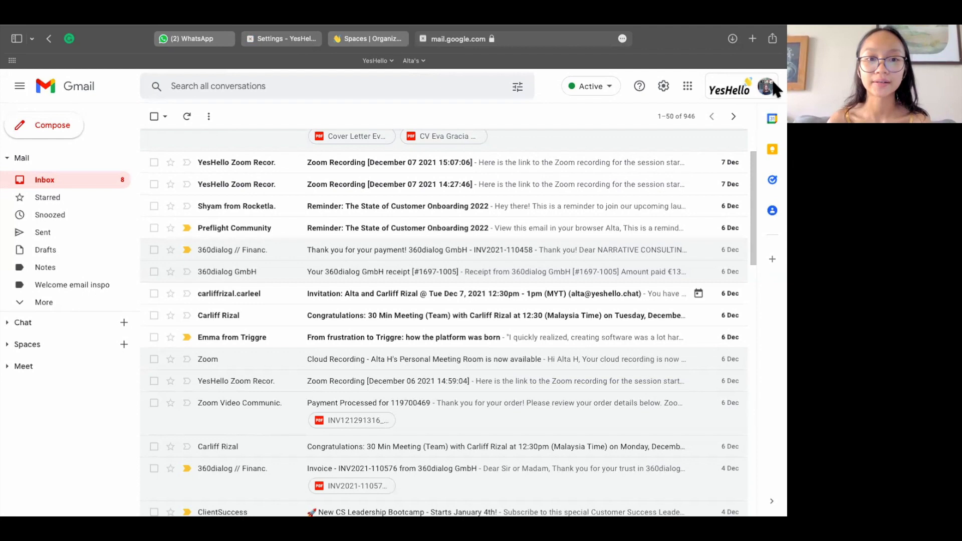
click(308, 38)
Step: View the availability status options in the account profile and the time zone choices in the General settings
click(747, 84)
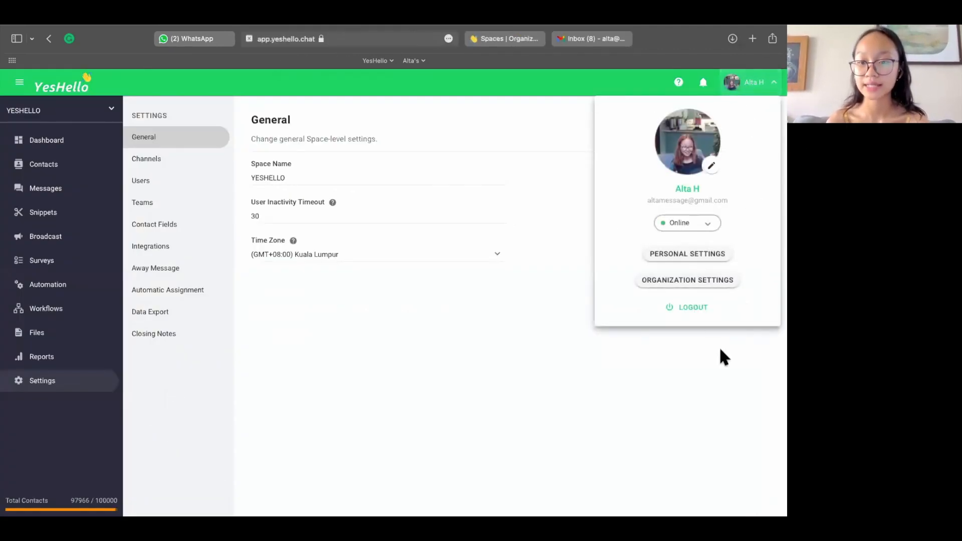
click(681, 225)
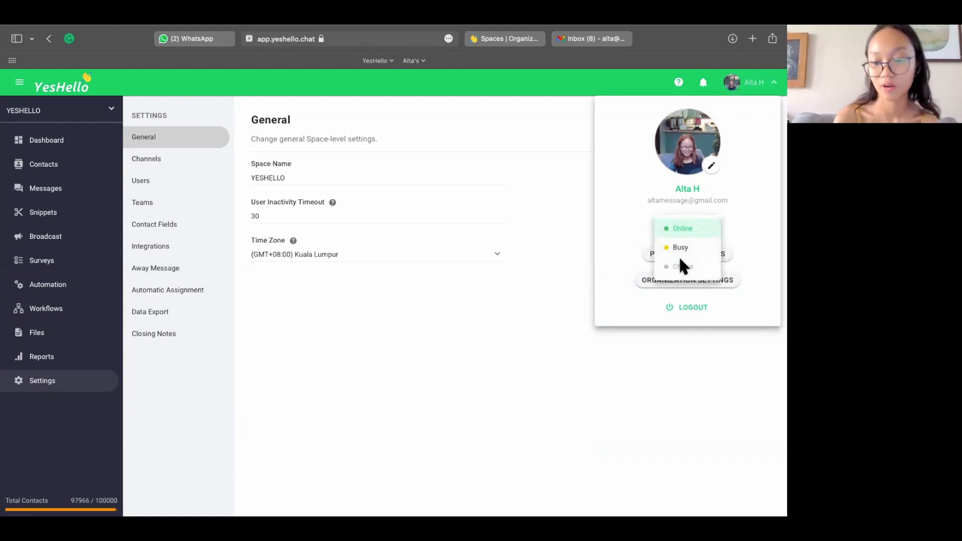
click(520, 274)
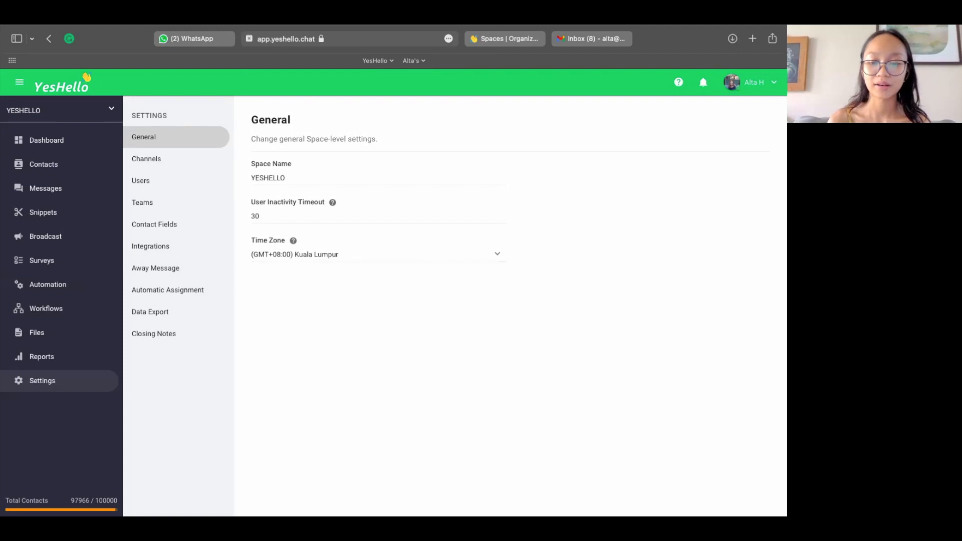
click(334, 255)
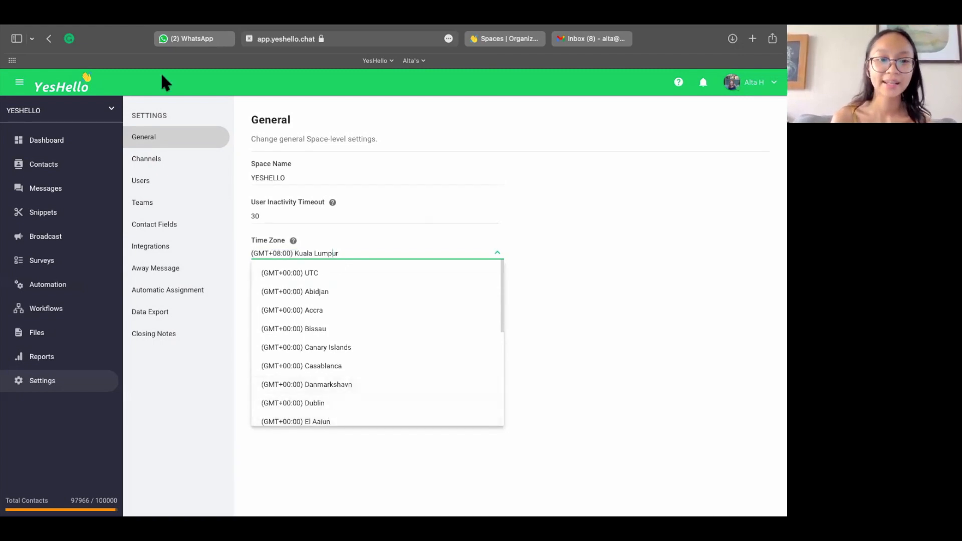
Step: Browse the connected messaging channels and view the channel types available to connect, without adding one
click(159, 164)
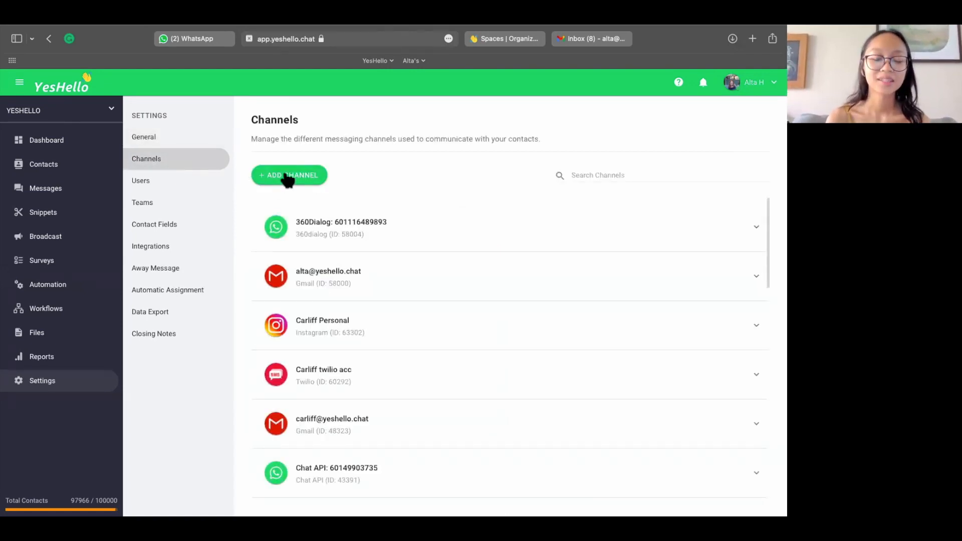
scroll(320, 345, down, 1)
scroll(319, 345, up, 1)
scroll(320, 345, down, 3)
scroll(320, 345, up, 3)
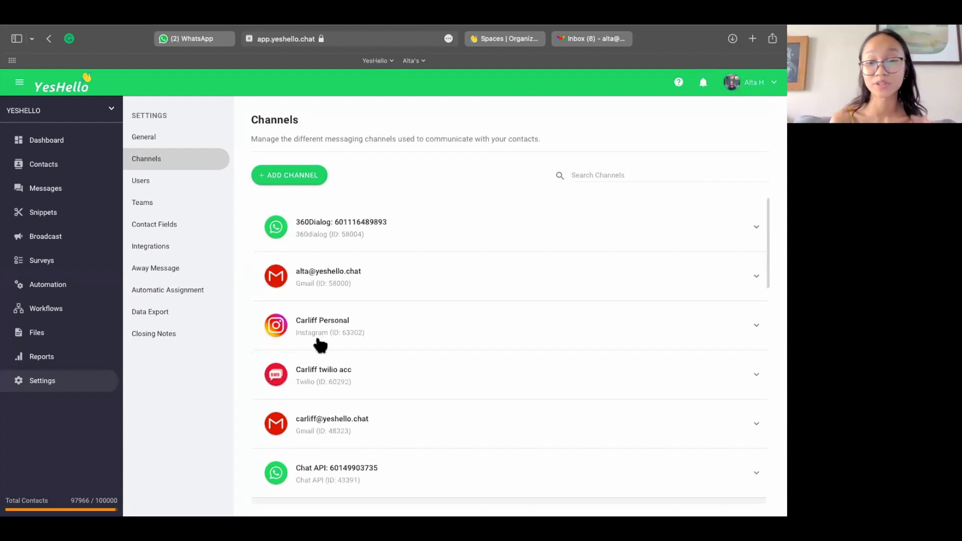
click(298, 182)
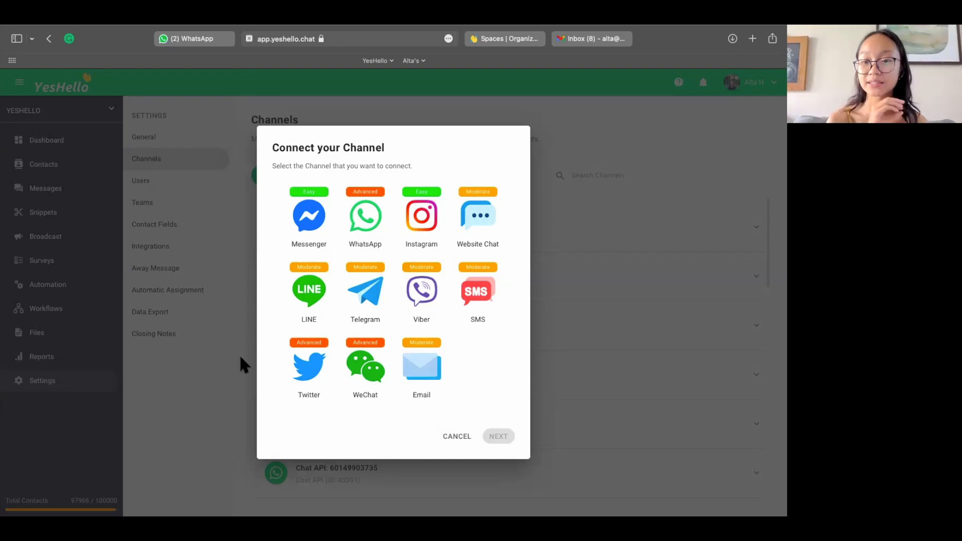
click(456, 436)
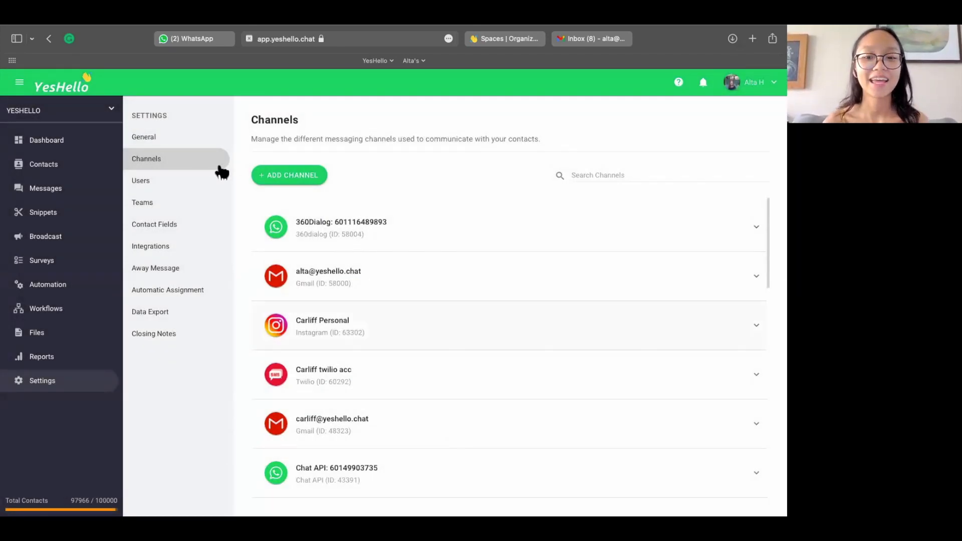
Step: In the Users settings, open the form for adding a user and examine the Manager access level and its advanced restrictions
click(184, 191)
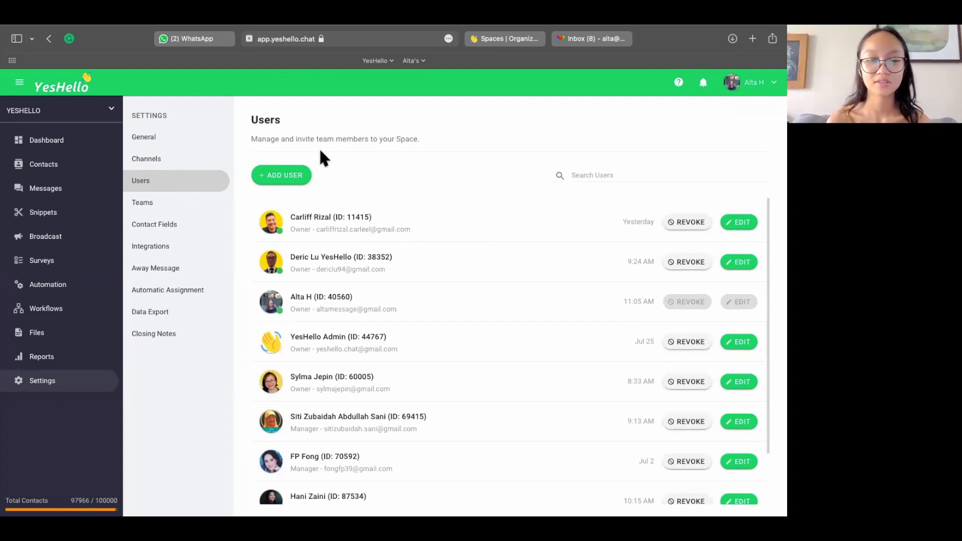
scroll(352, 338, down, 3)
click(297, 176)
click(287, 221)
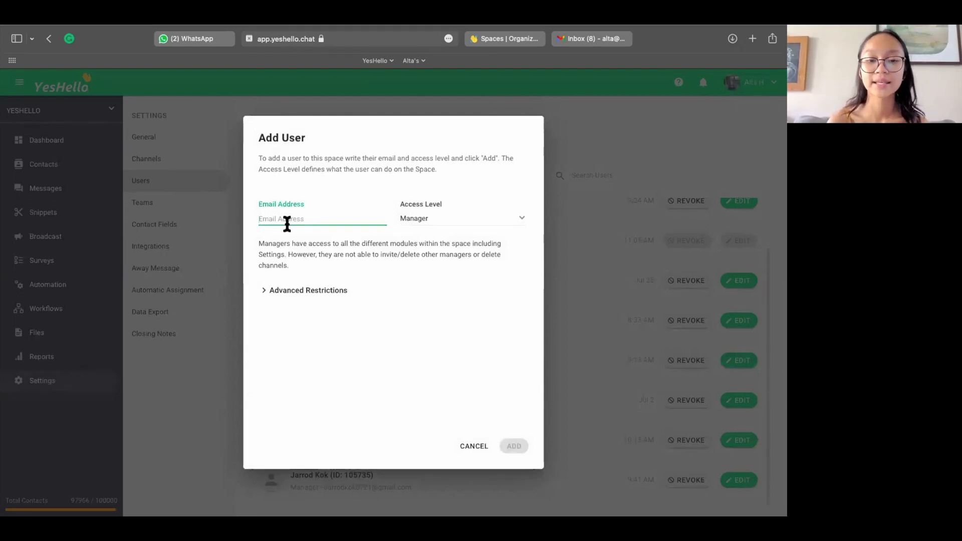
click(422, 220)
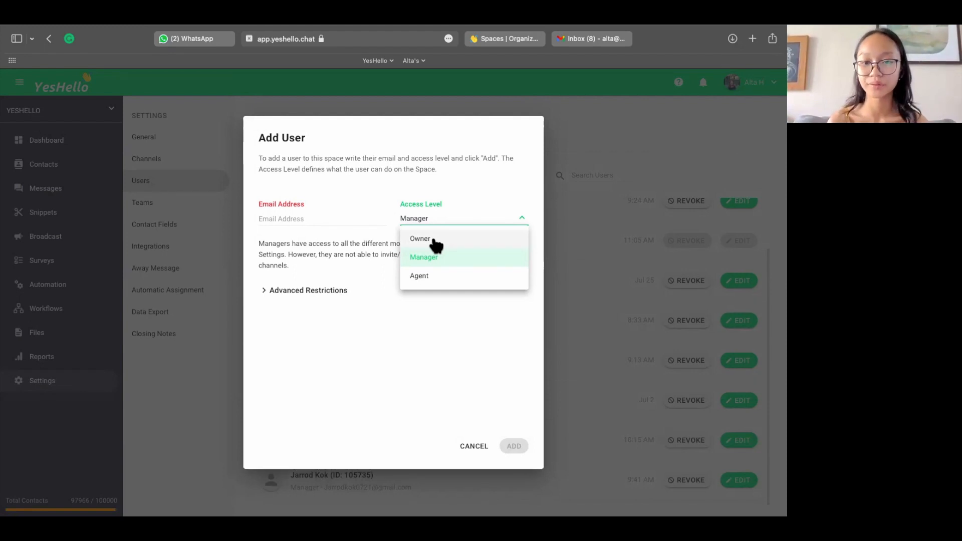
click(432, 258)
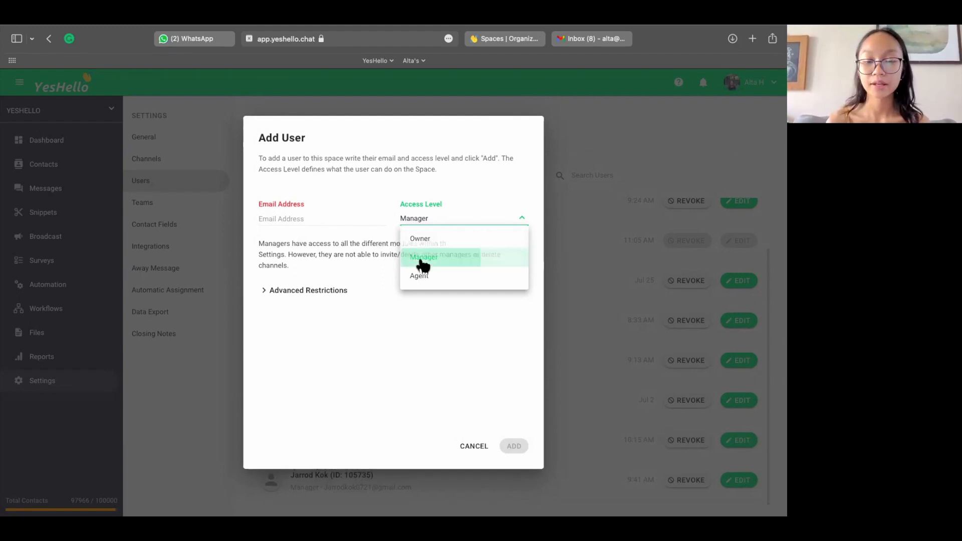
click(266, 292)
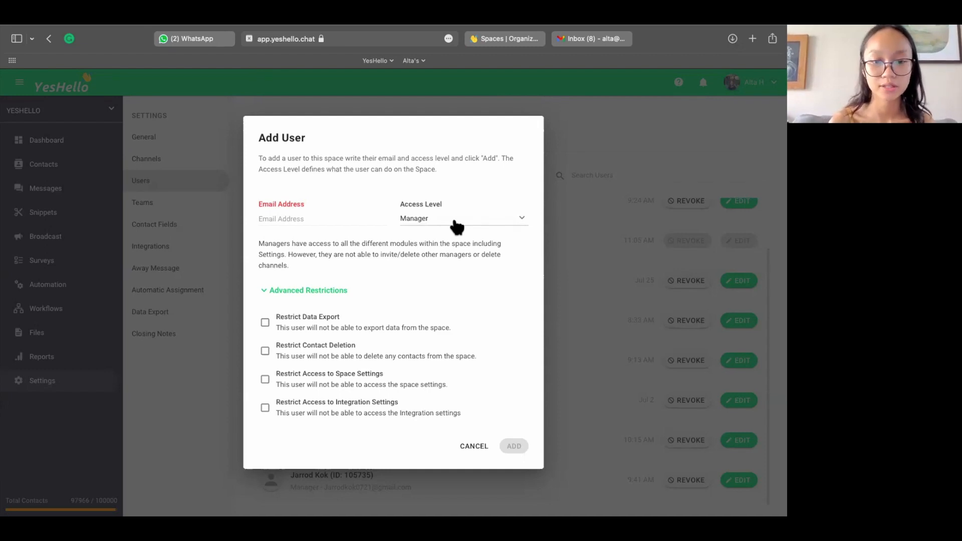
Step: Switch the new user's access level to Agent, examine its contact visibility restriction, and cancel adding the user
click(455, 223)
click(441, 277)
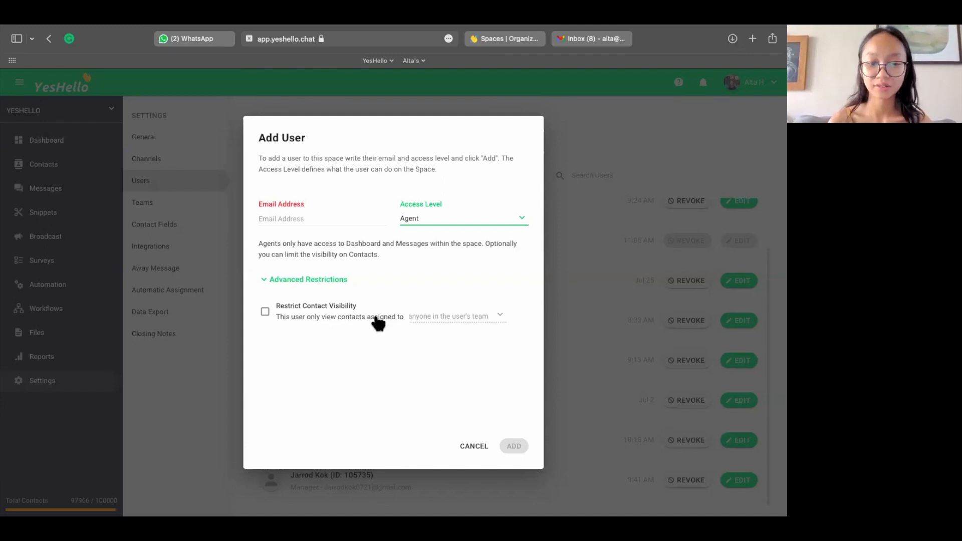
click(427, 317)
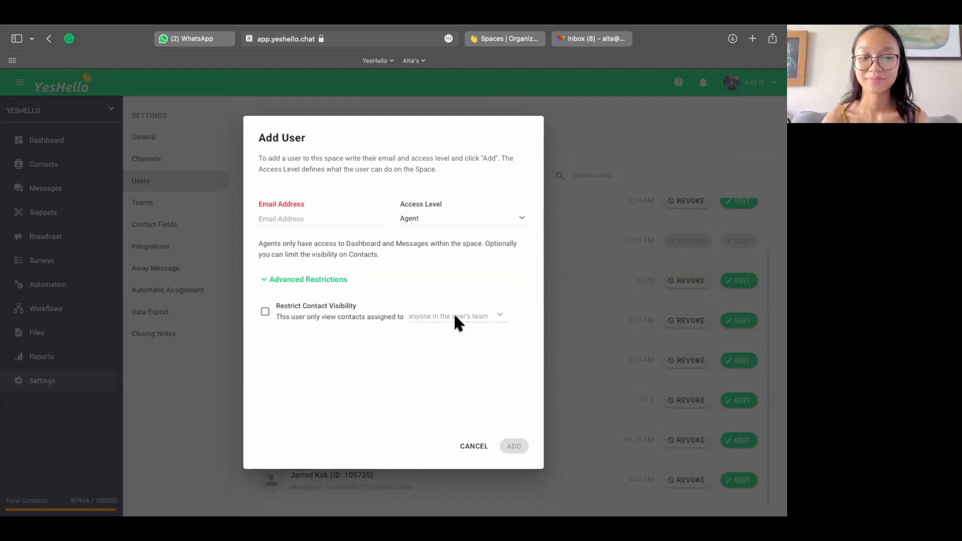
click(473, 447)
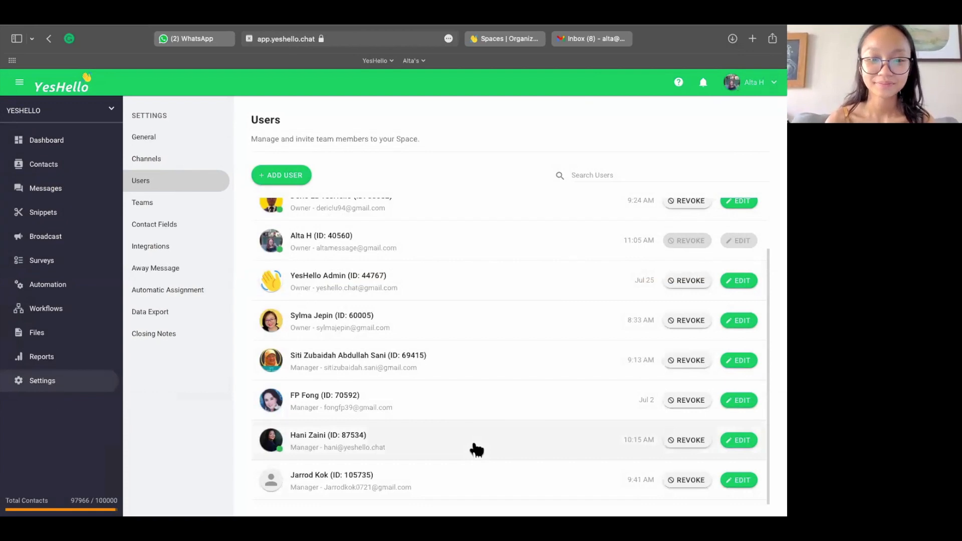
Step: Open the Teams settings and view the fields for adding a team, closing the form without saving
scroll(476, 450, up, 3)
click(162, 201)
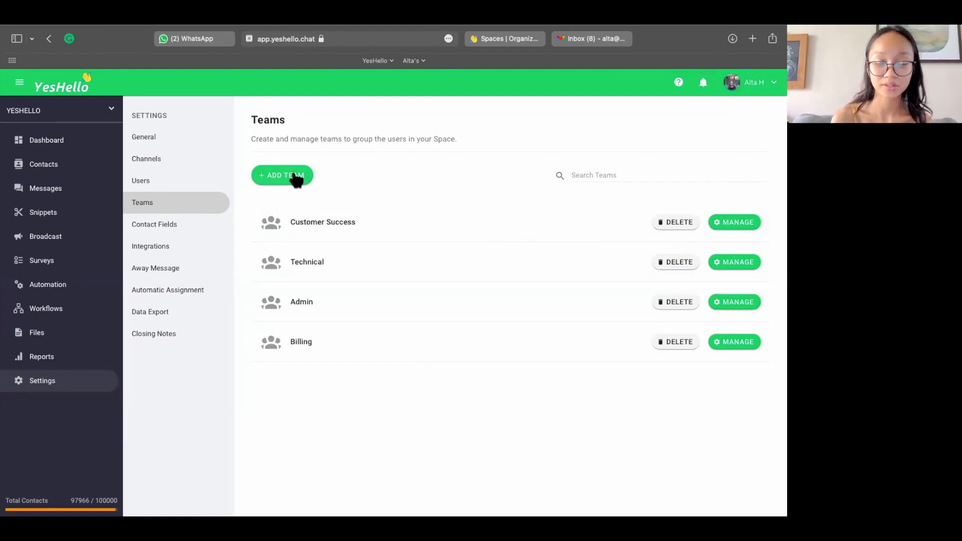
click(296, 178)
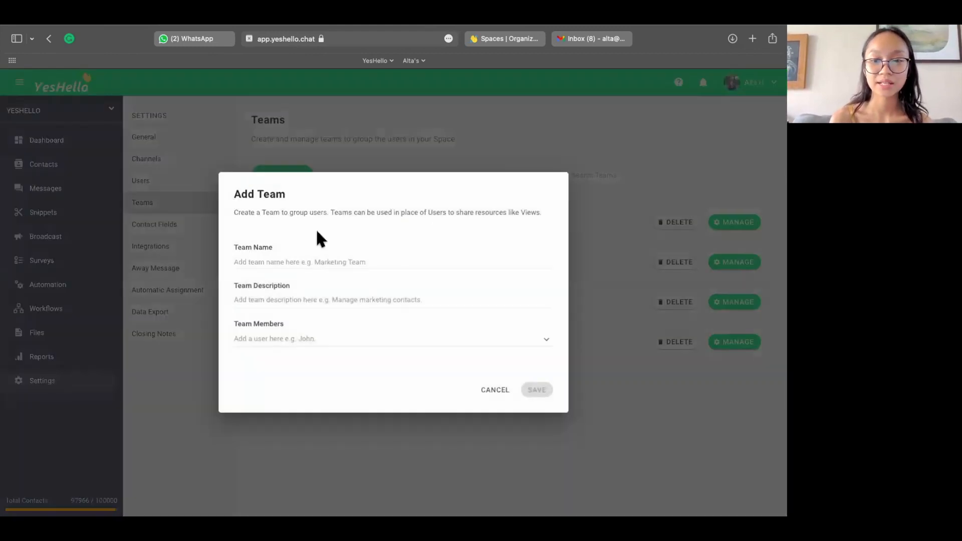
click(320, 258)
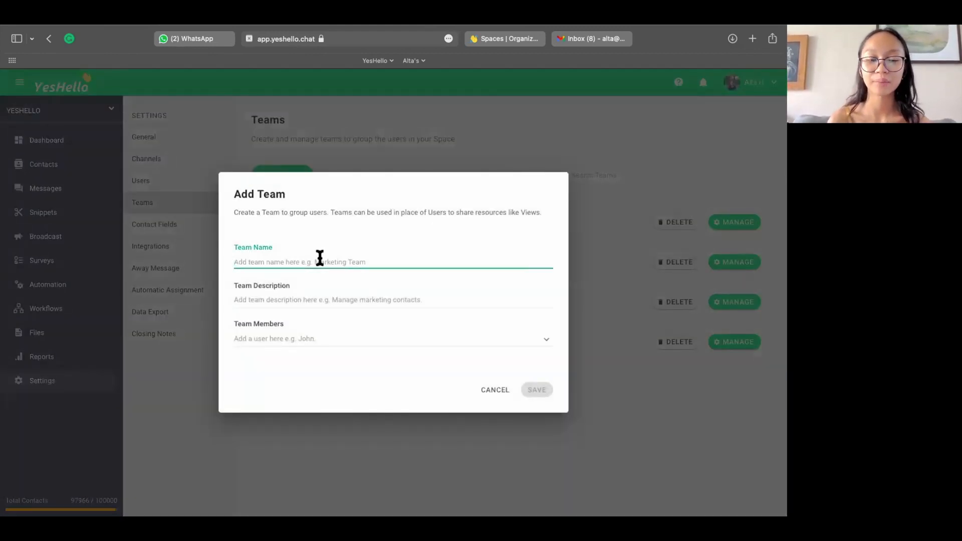
click(496, 391)
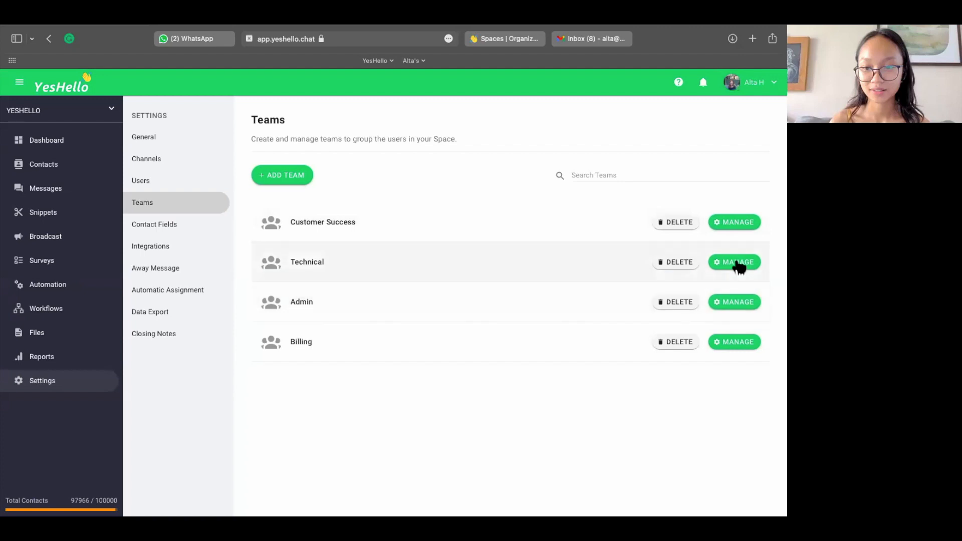
Step: Start a new team named "Sales Team" with the description "this is our sales team"
click(294, 178)
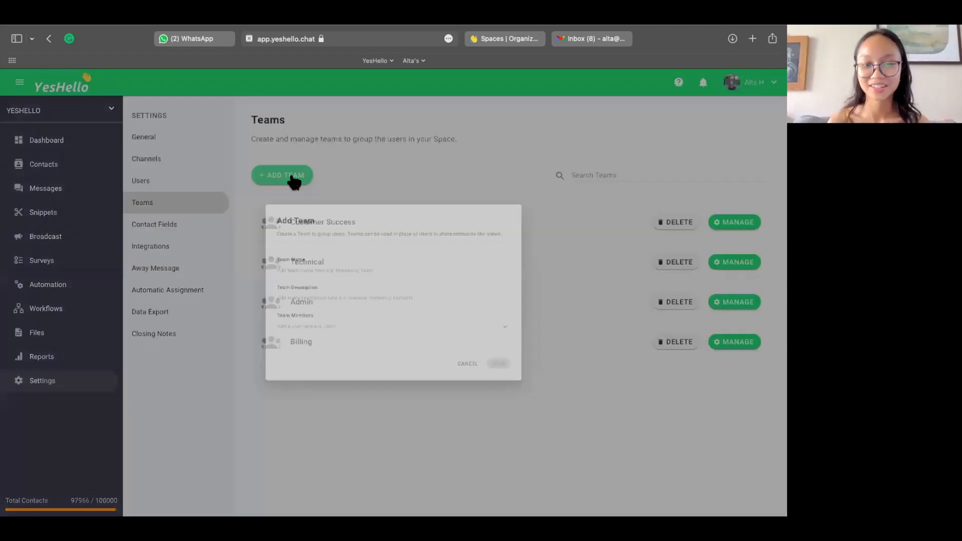
click(298, 265)
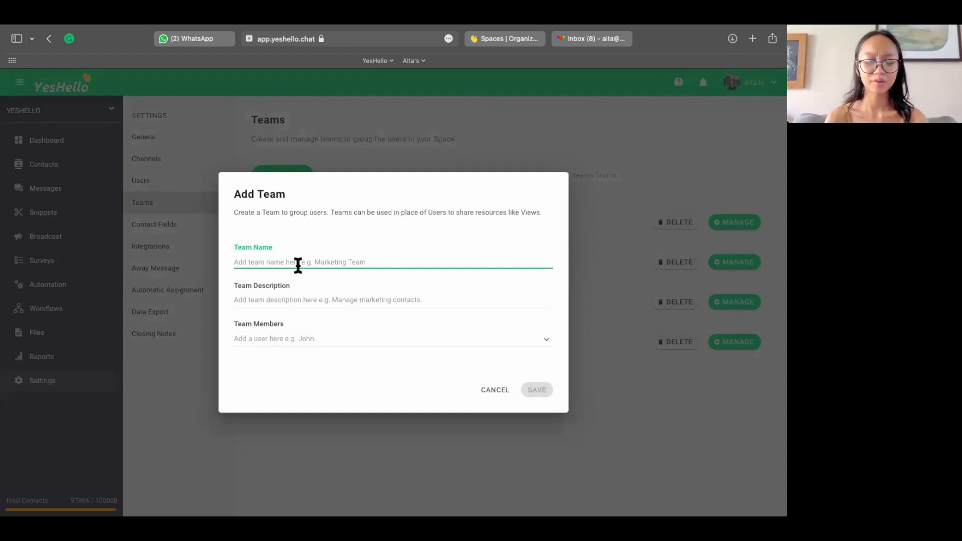
text(S)
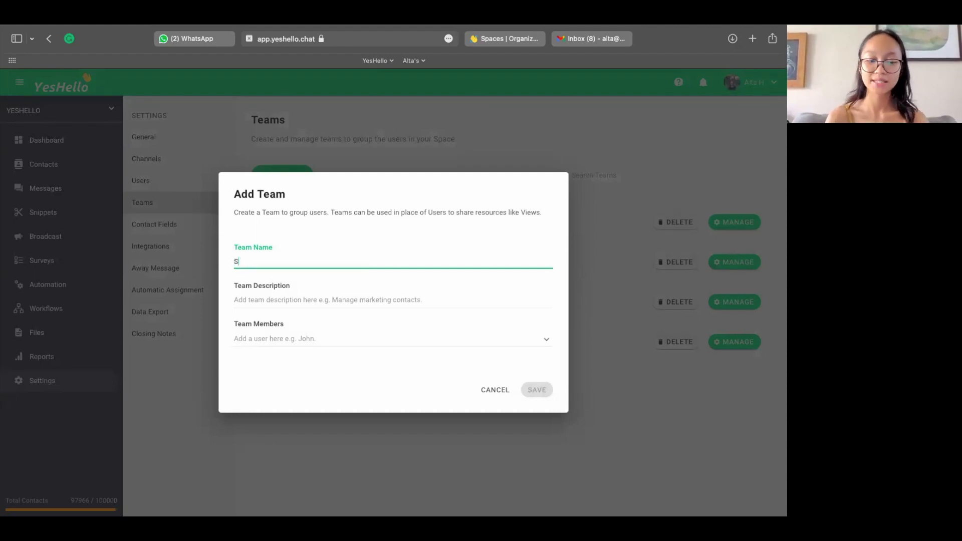
text(ales Team)
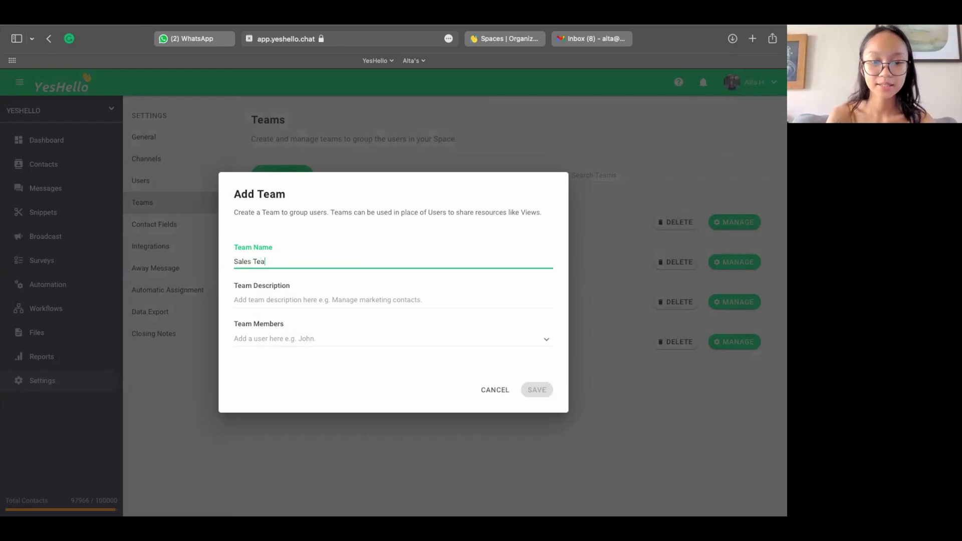
click(296, 300)
text(this is our )
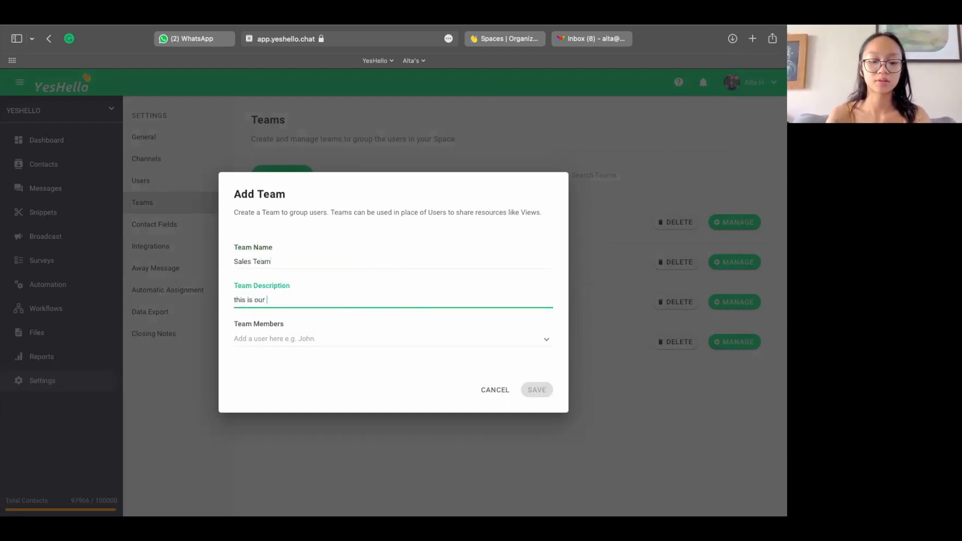
text(sales team)
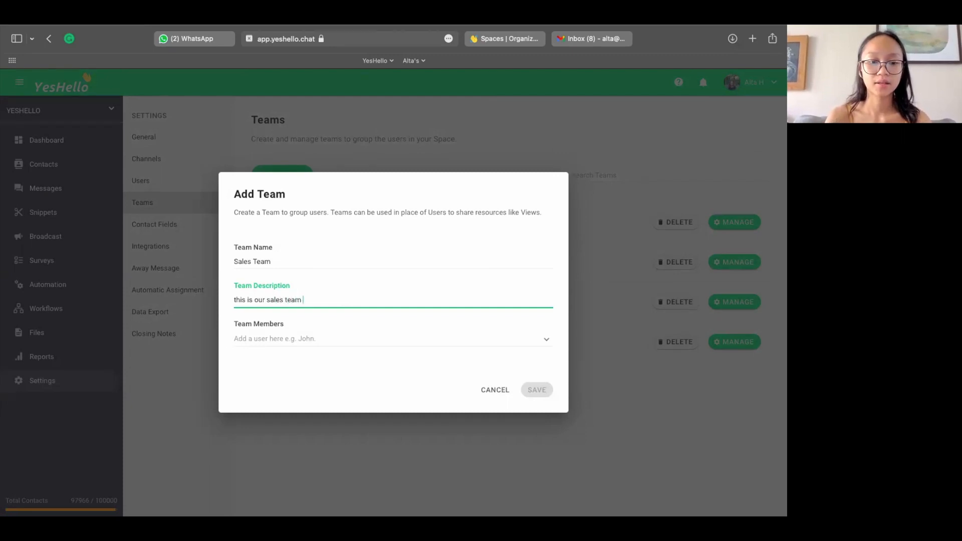
Step: Add the sixth listed user as a member of the new Sales Team and save the team
key(Tab)
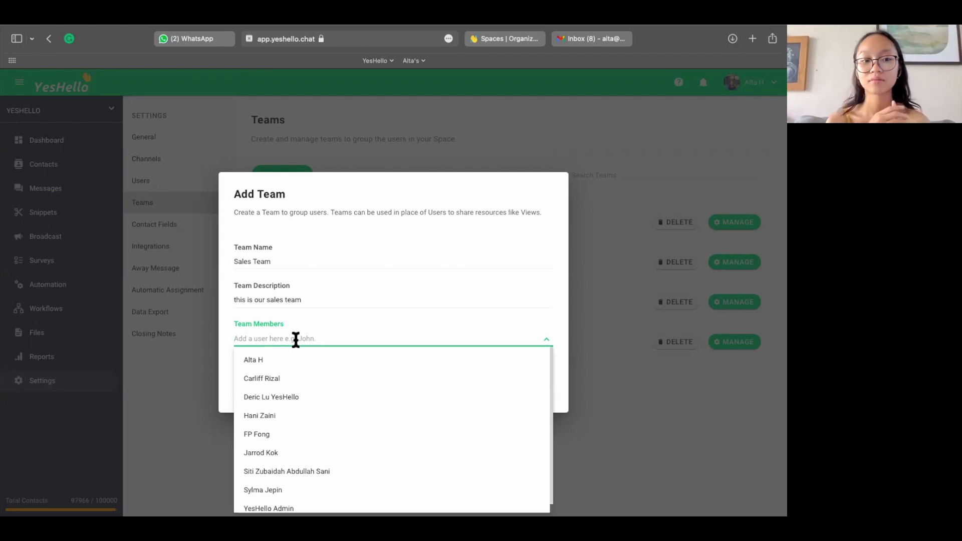
scroll(305, 440, down, 1)
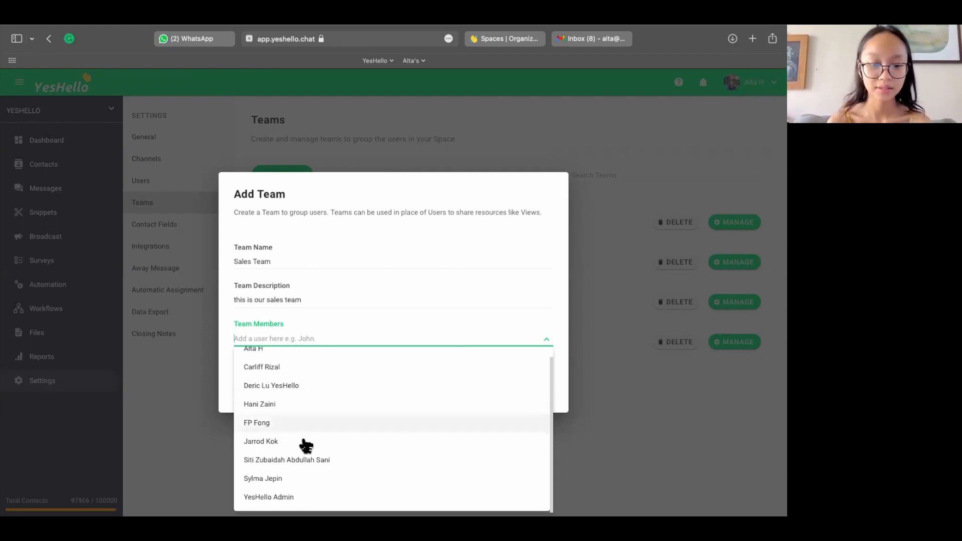
click(277, 444)
click(400, 304)
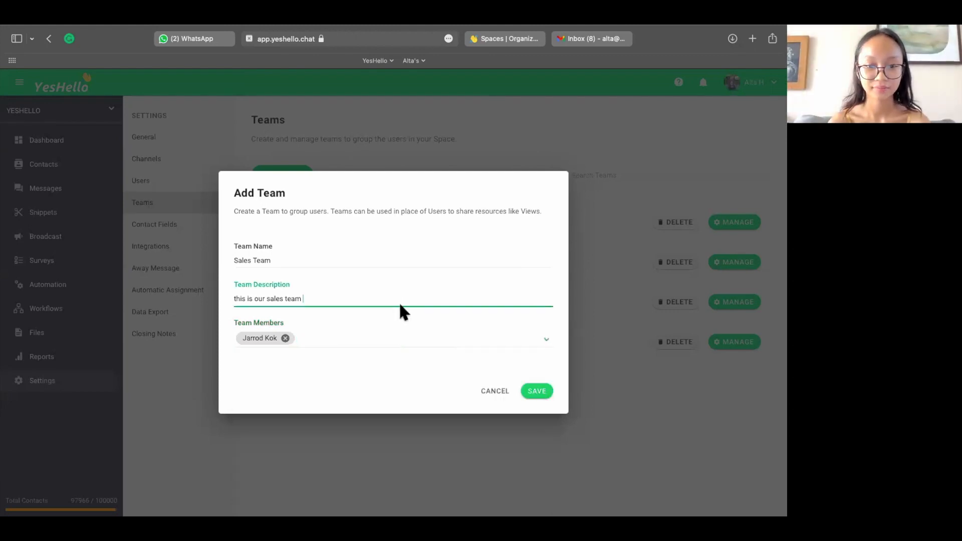
click(543, 391)
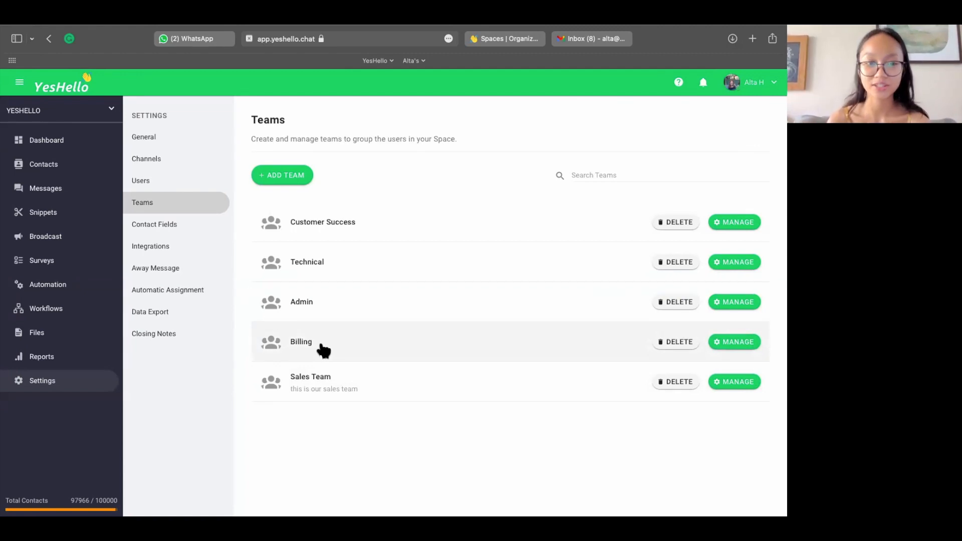
Step: Open the Contact Fields settings and examine the existing default and custom fields
click(177, 234)
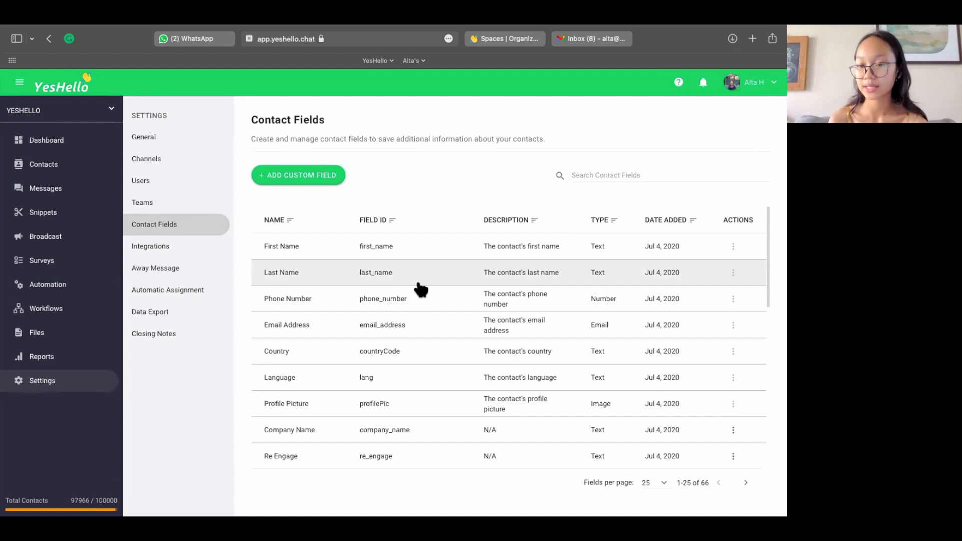
scroll(379, 419, down, 3)
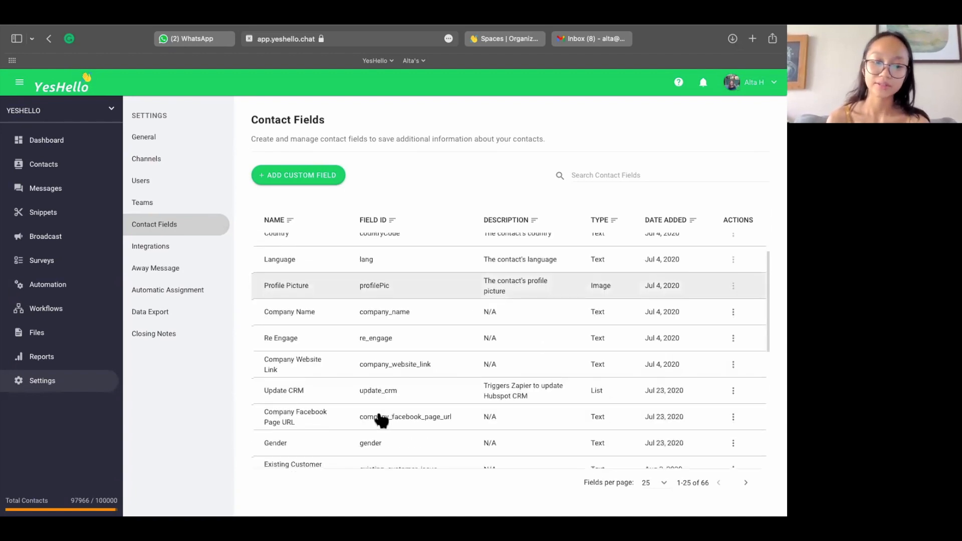
scroll(381, 420, down, 1)
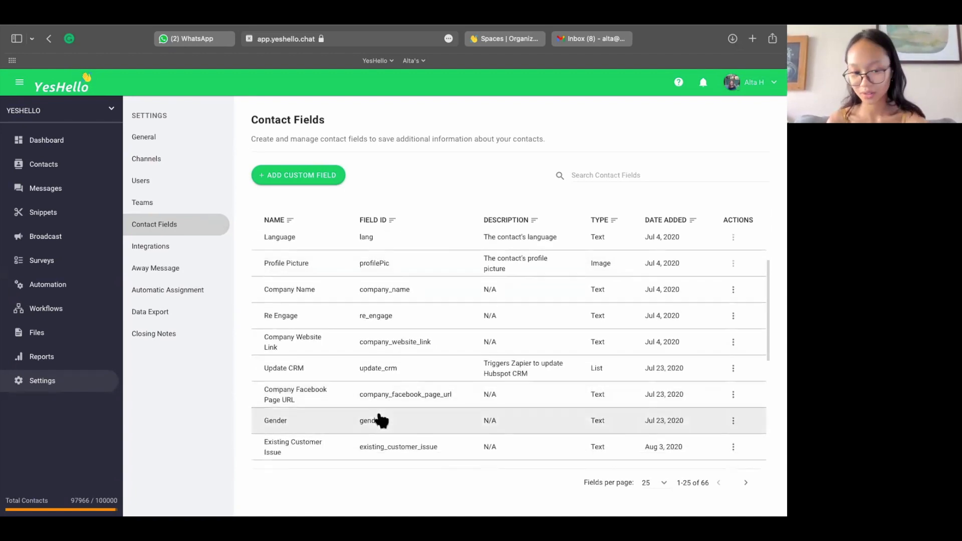
scroll(381, 419, up, 2)
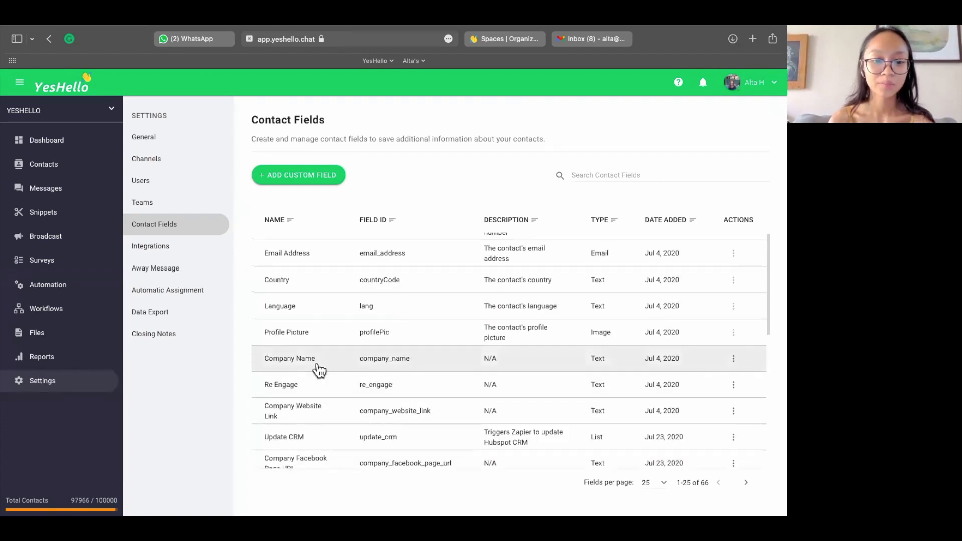
scroll(319, 370, down, 7)
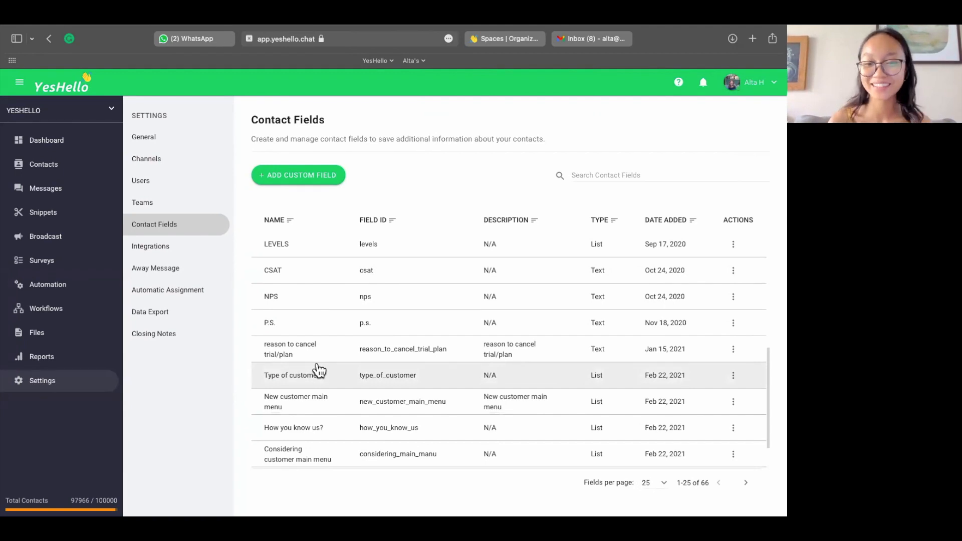
scroll(318, 370, down, 2)
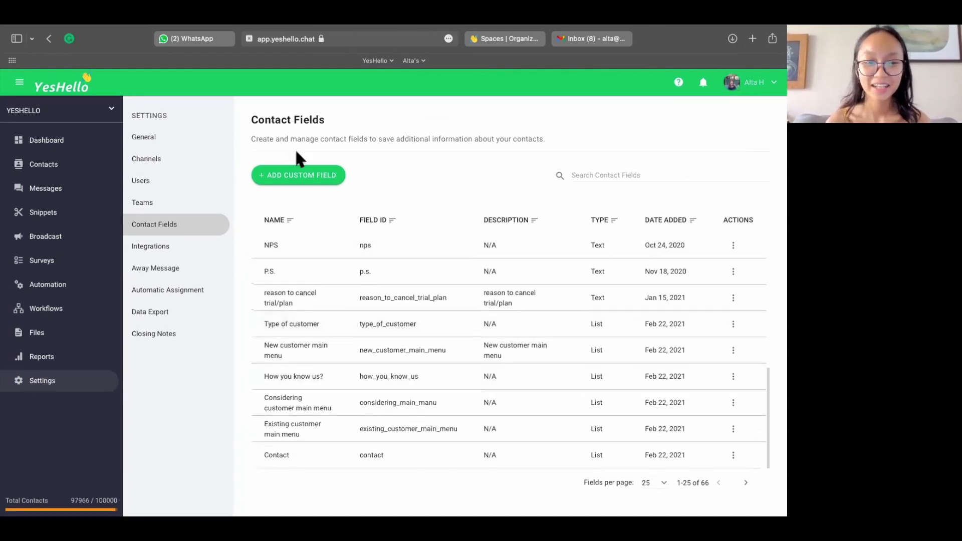
Step: Start a new custom contact field named "Car Plate" with the description "this is customer car plate"
click(289, 185)
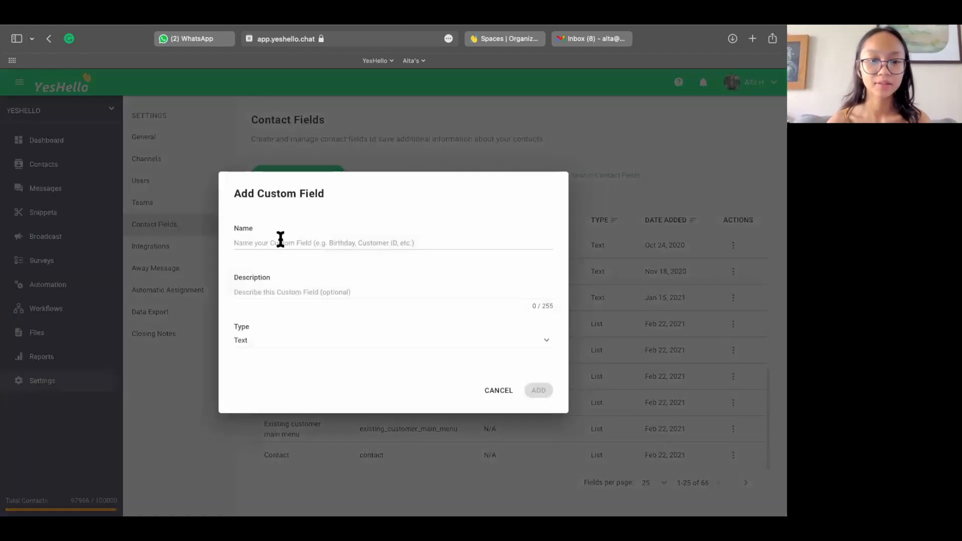
click(265, 243)
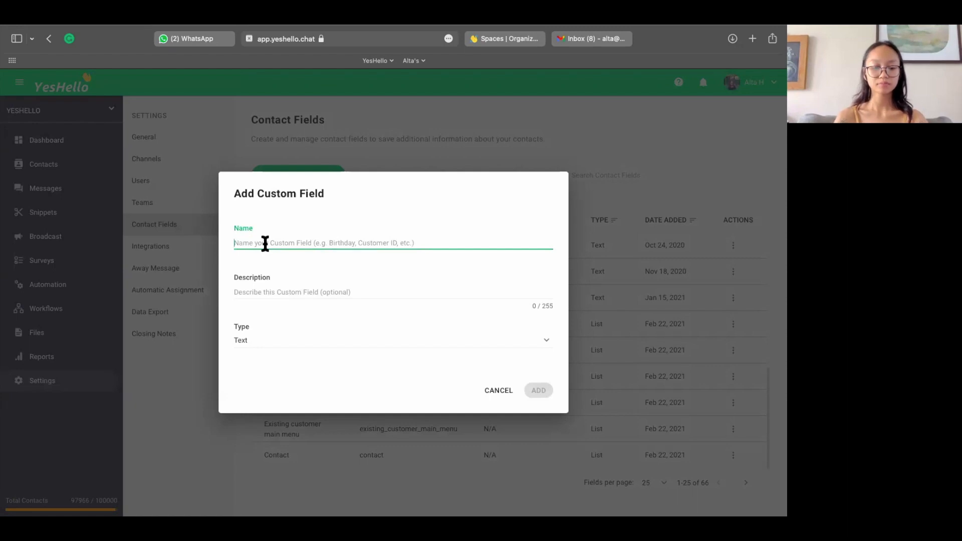
text(Car )
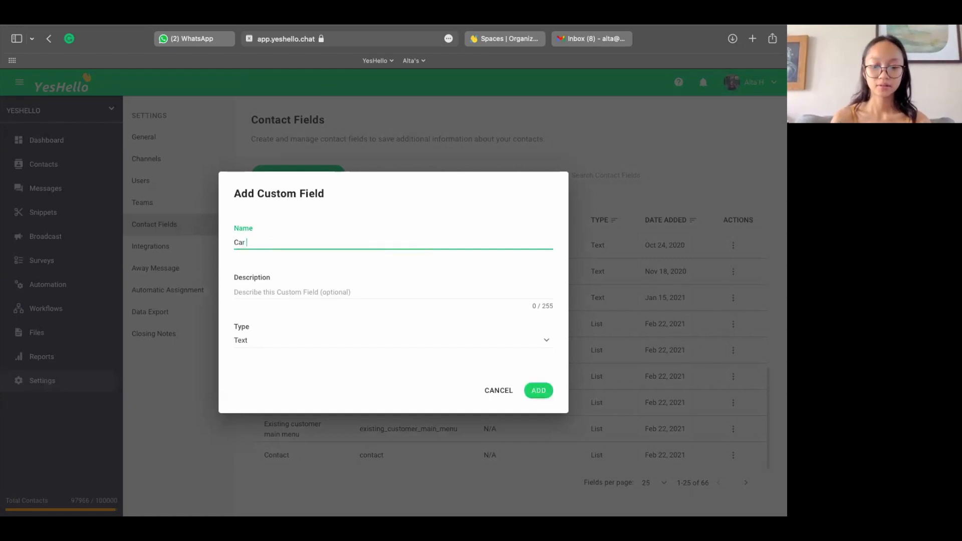
text(Plate)
click(274, 292)
text(this is )
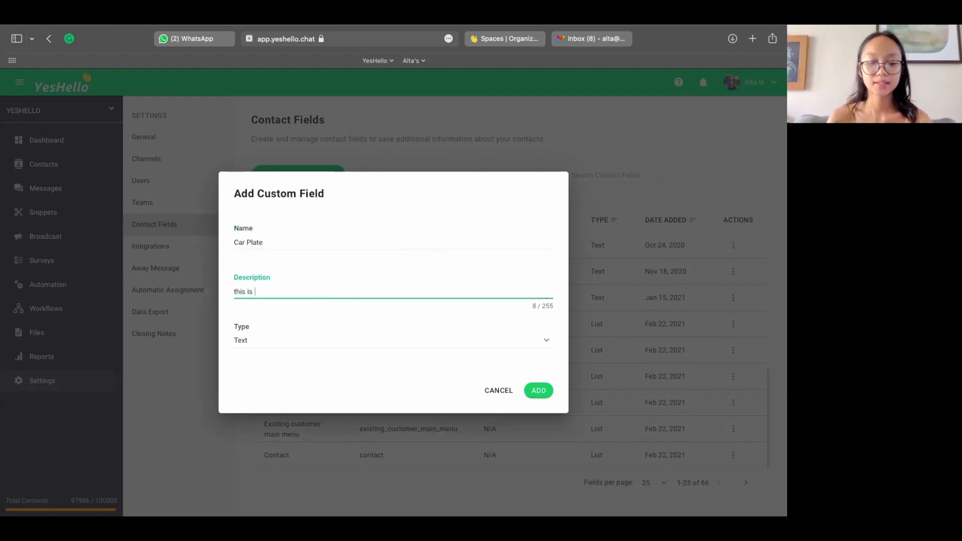
text(customer)
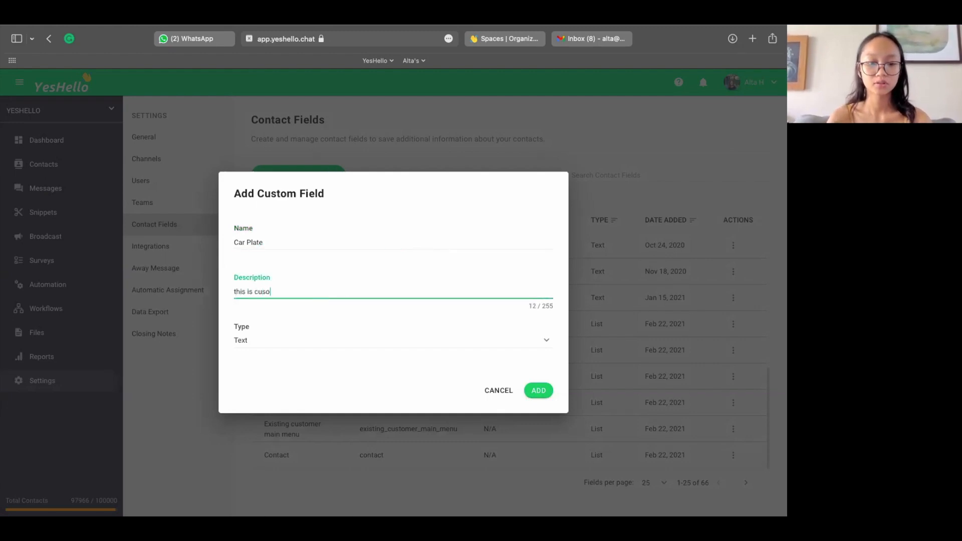
text( car p)
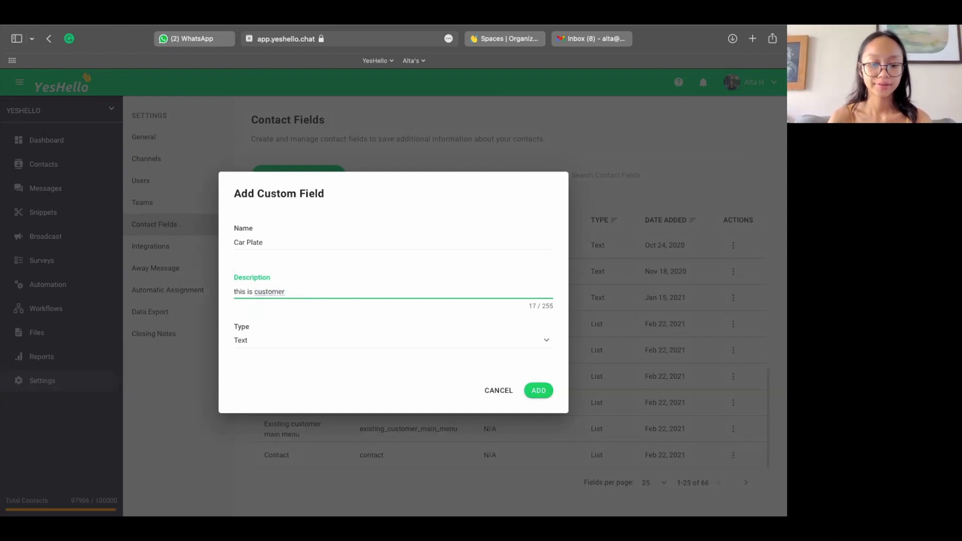
text(late)
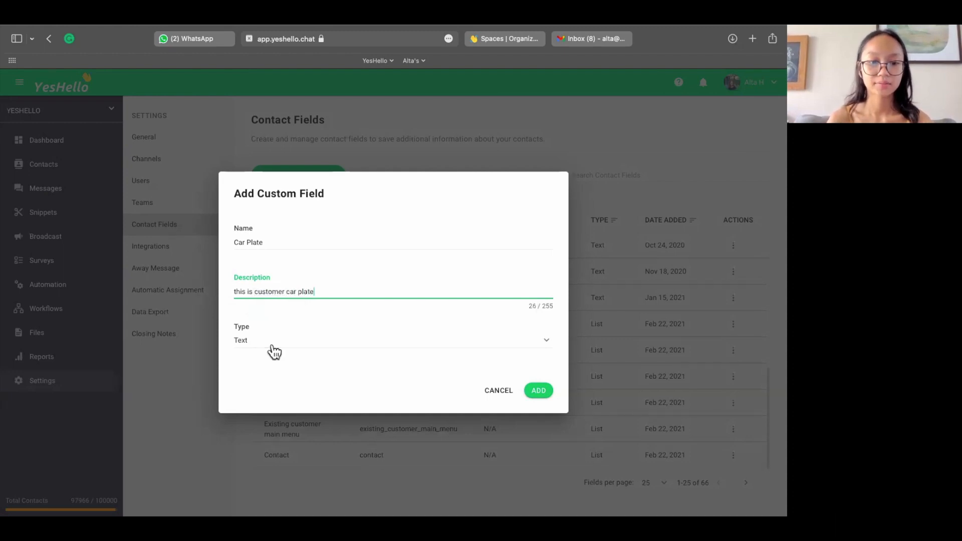
Step: Choose Text as the custom field's type and add the field
click(276, 345)
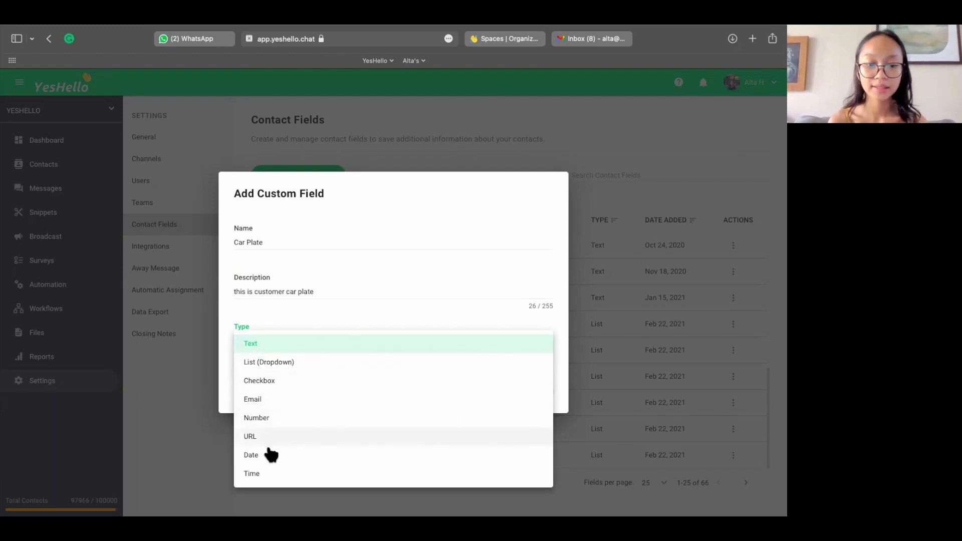
click(260, 344)
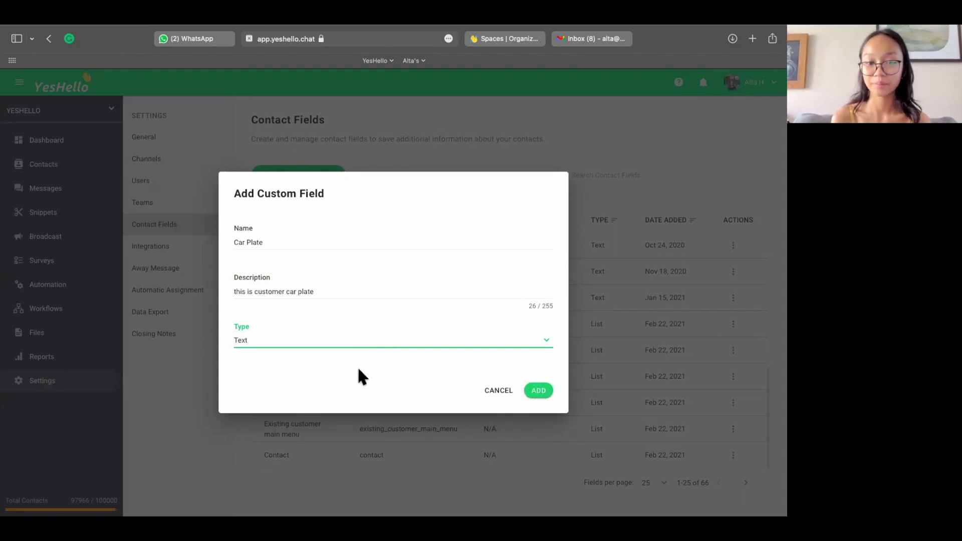
click(543, 395)
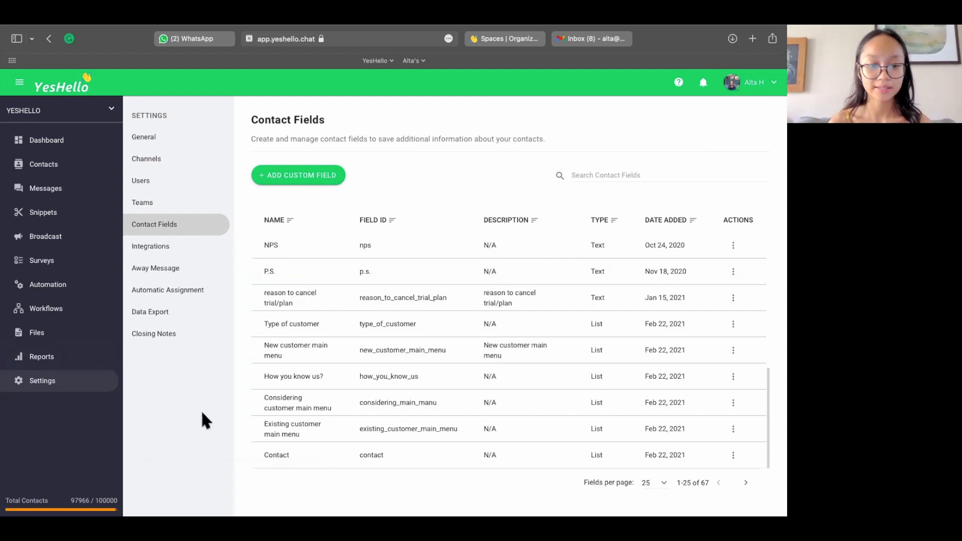
Step: Open the first conversation assigned to yourself in Messages and look for the Car Plate field in the contact's details
click(66, 192)
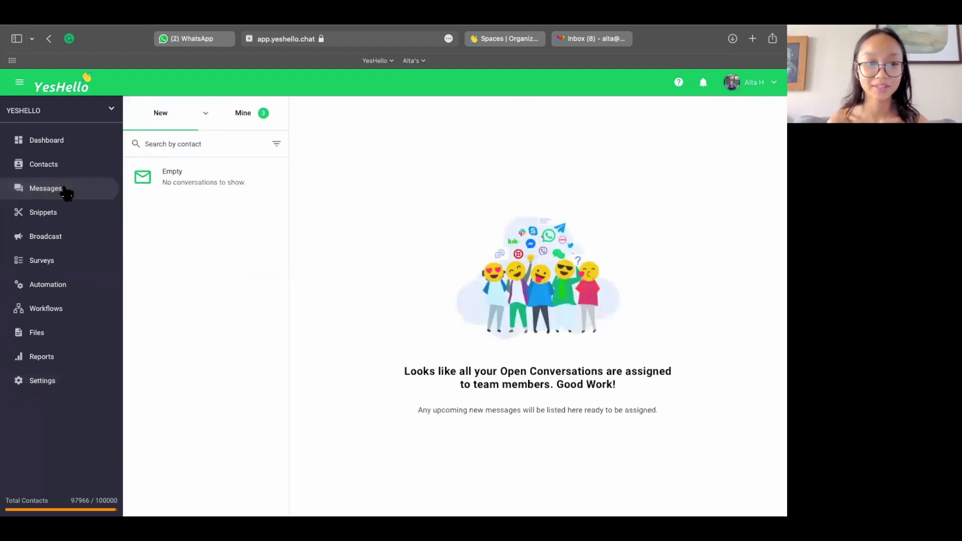
click(251, 115)
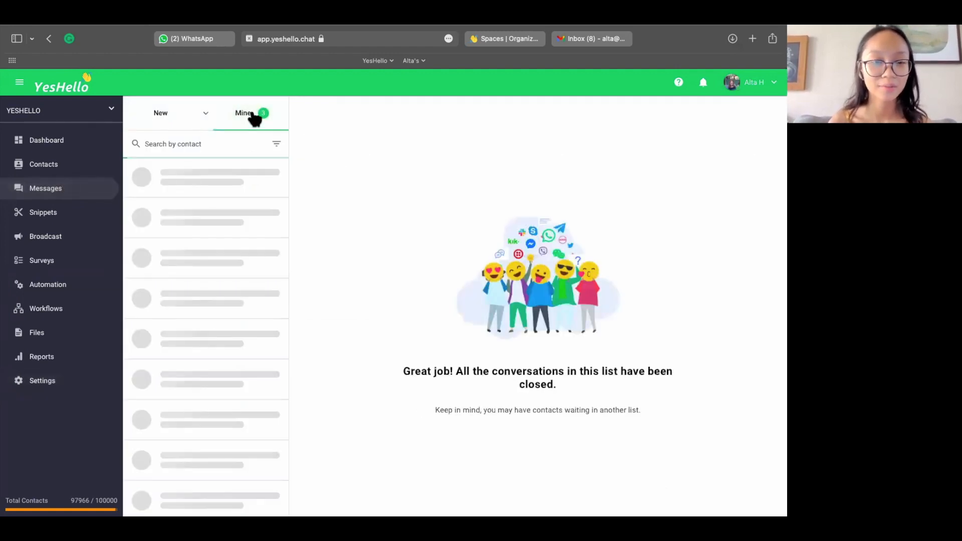
click(215, 183)
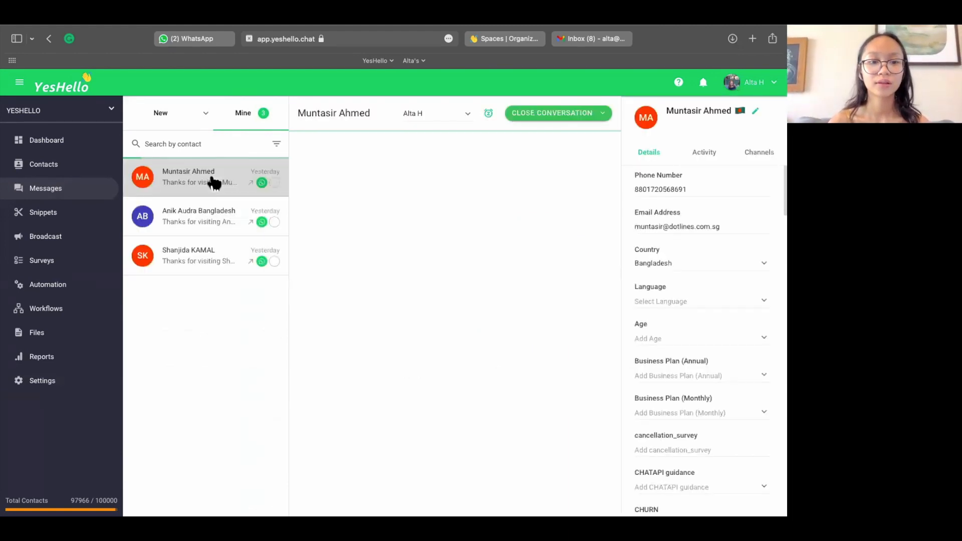
scroll(726, 313, down, 3)
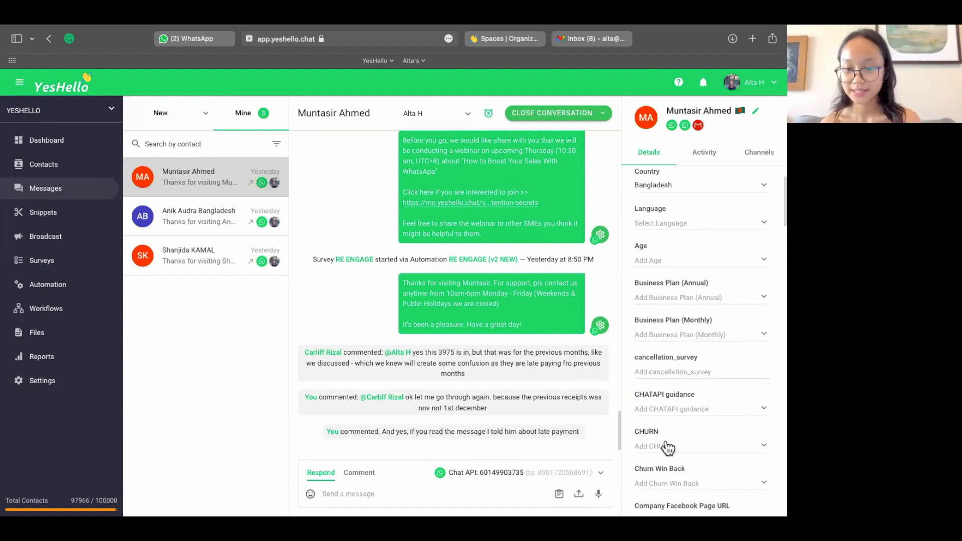
scroll(666, 443, down, 2)
scroll(668, 448, up, 3)
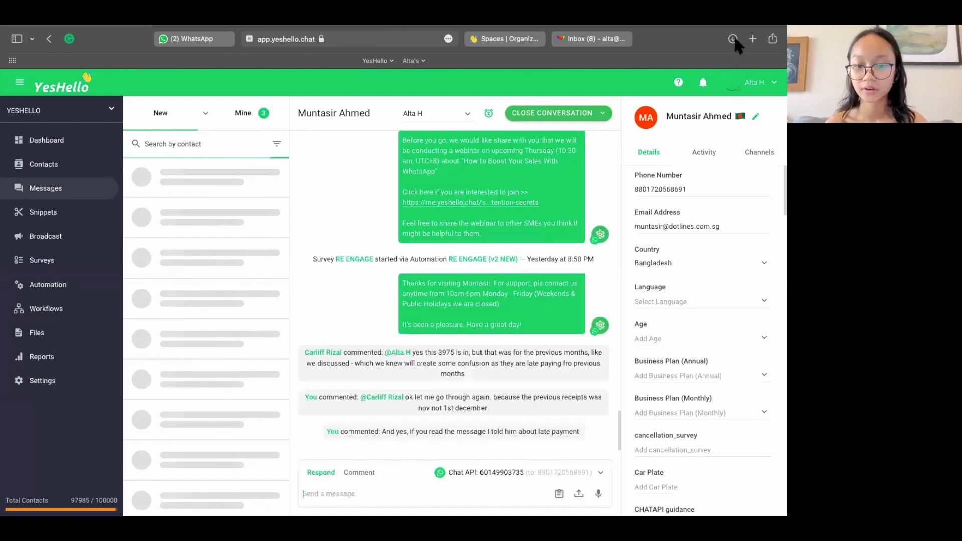
Step: Dismiss the contacts limit notice and set the open contact's Car Plate field to 789827
scroll(717, 346, down, 1)
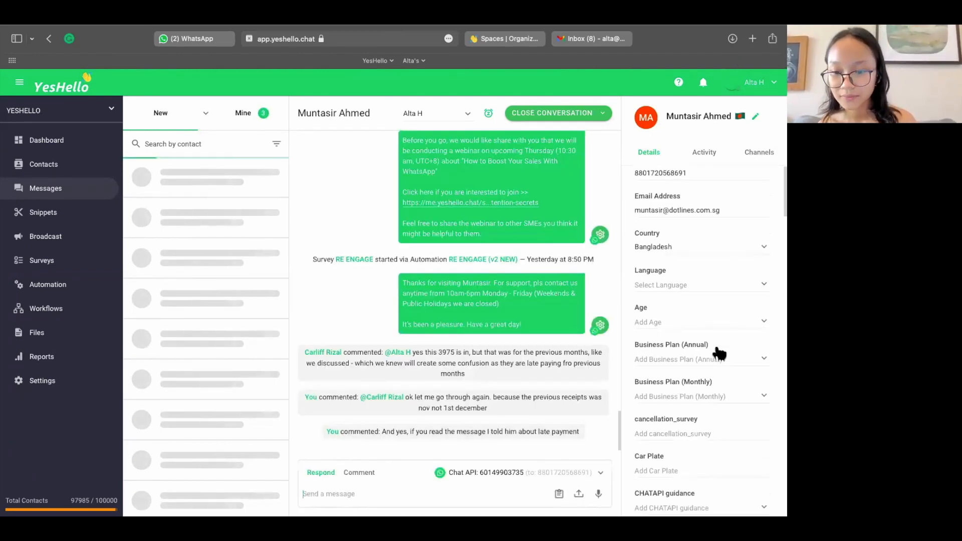
click(645, 455)
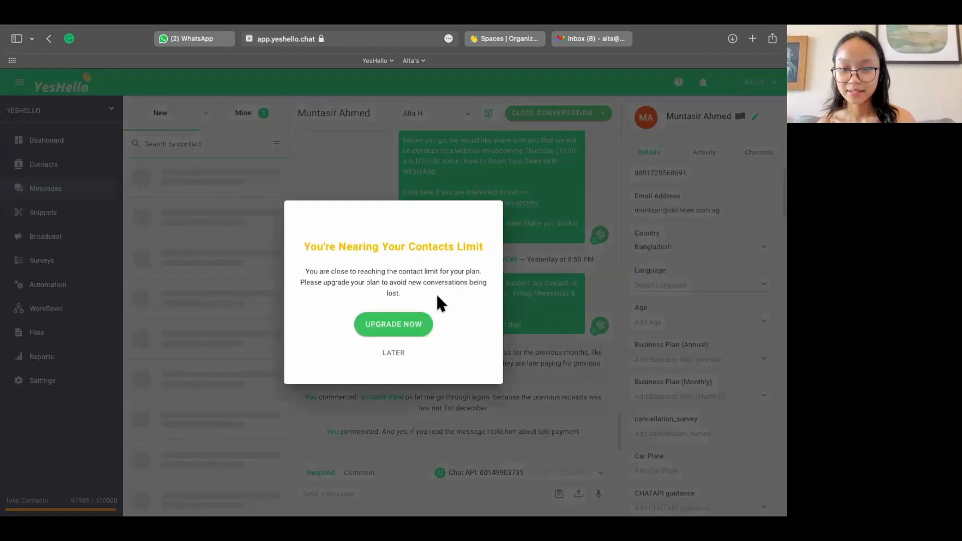
click(393, 353)
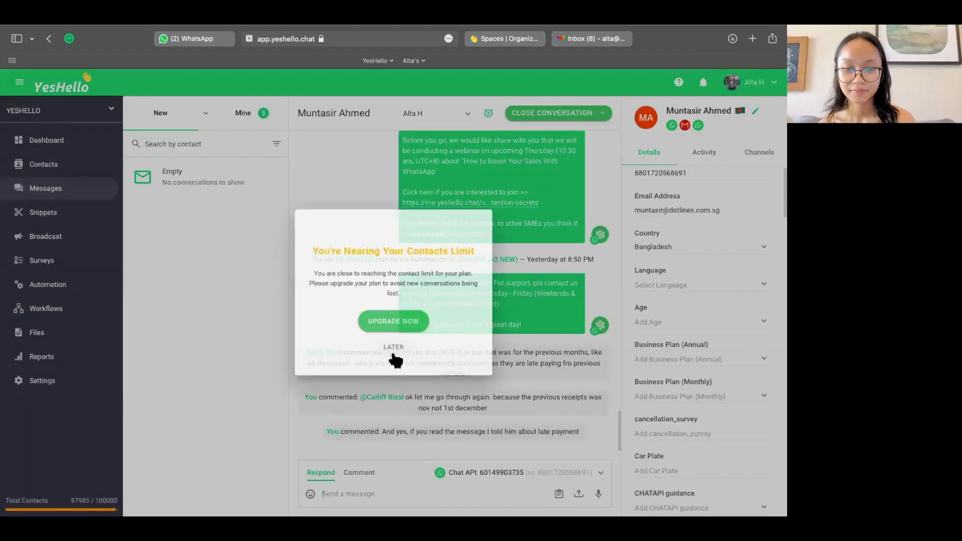
triple_click(671, 453)
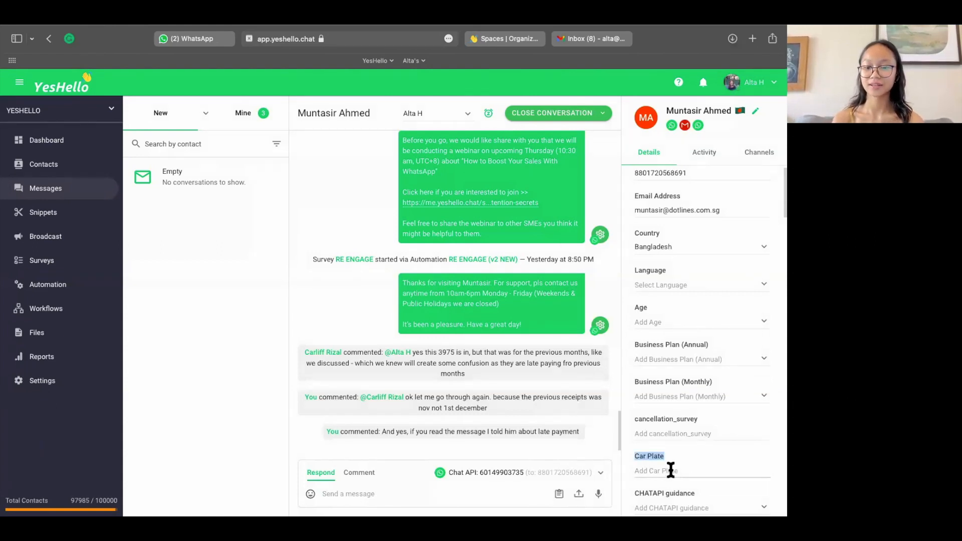
click(666, 471)
text(789827)
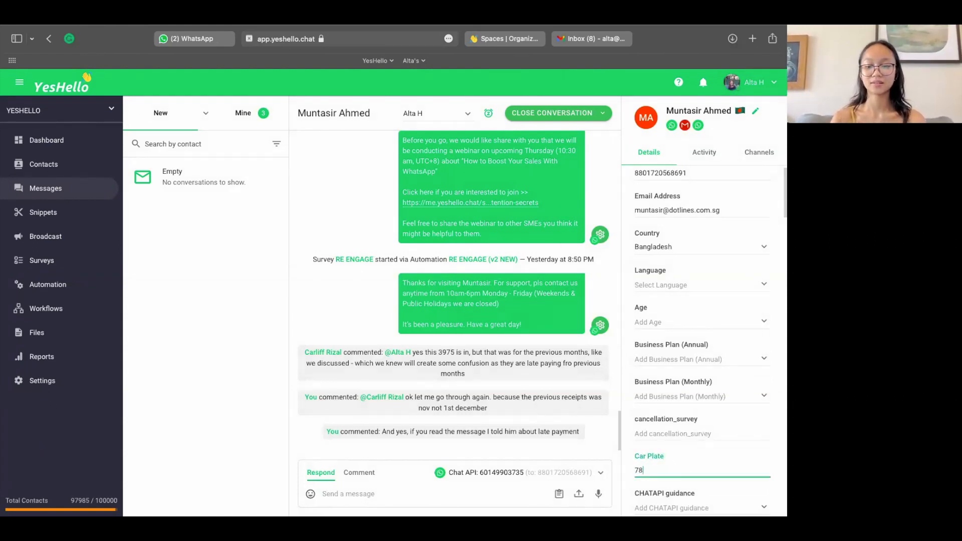
click(626, 465)
scroll(626, 464, down, 1)
scroll(626, 465, down, 1)
scroll(627, 465, up, 2)
scroll(641, 453, down, 1)
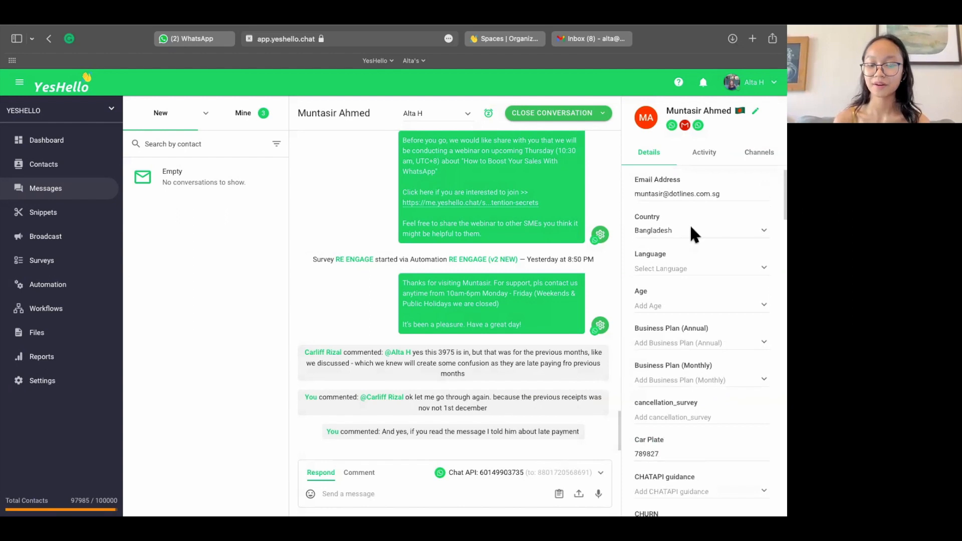
Step: Return to the space settings and examine the Dialogflow and Zapier entries under Integrations
click(48, 384)
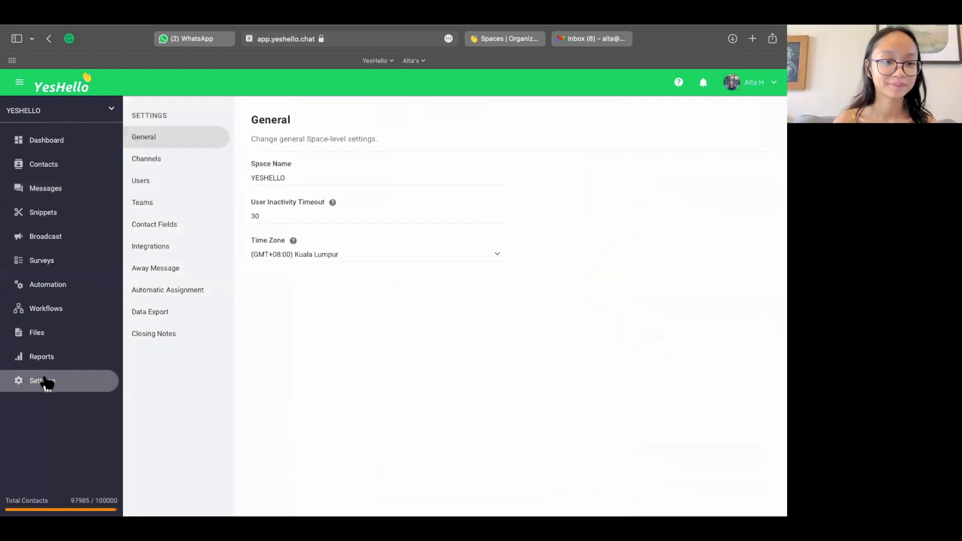
click(156, 248)
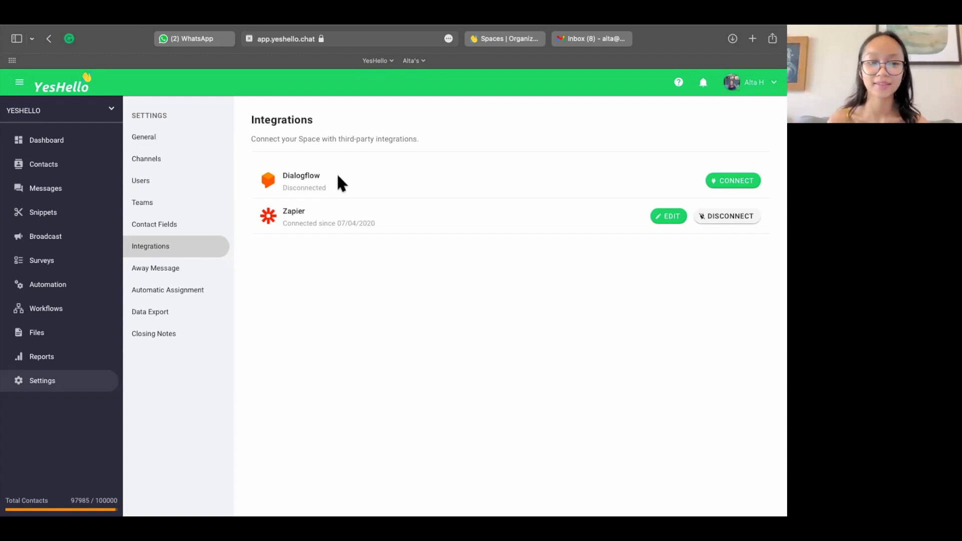
drag(281, 175, 320, 174)
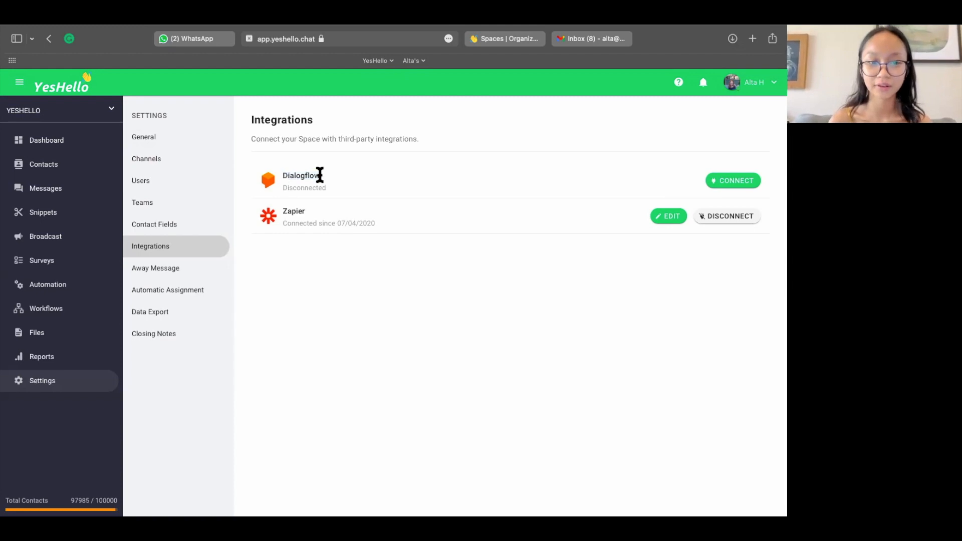
drag(281, 210, 327, 205)
click(327, 206)
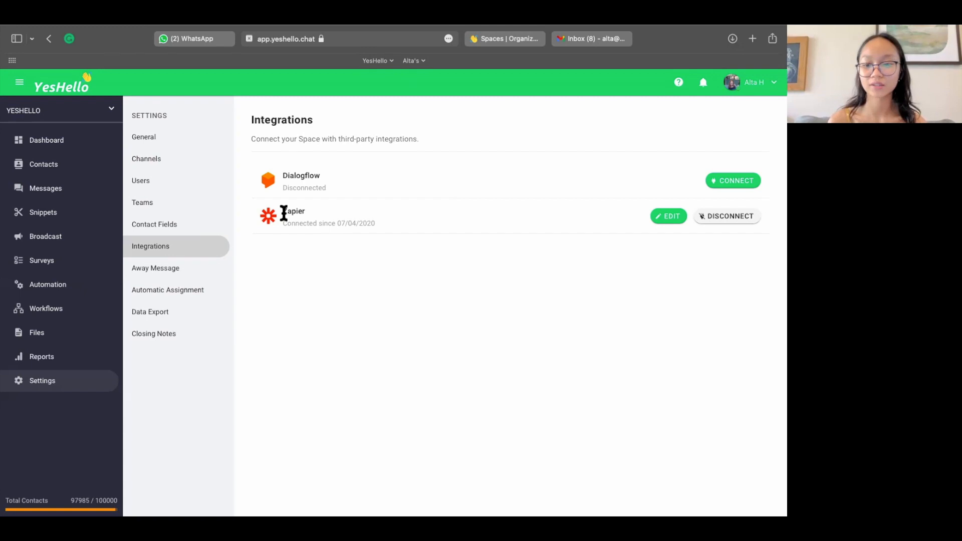
Step: Finish looking at the Zapier entry and examine the space's Away Message and Automatic Assignment settings
double_click(301, 213)
click(324, 214)
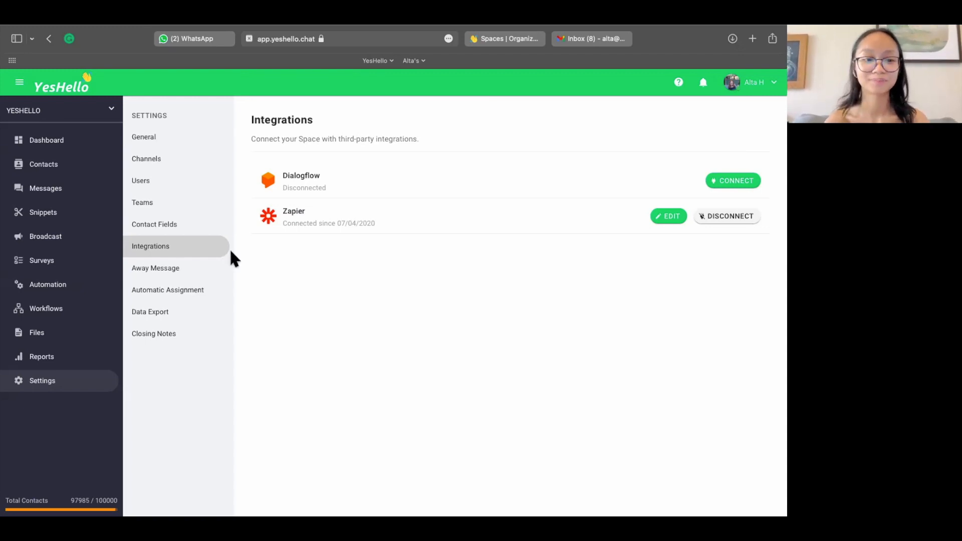
click(210, 271)
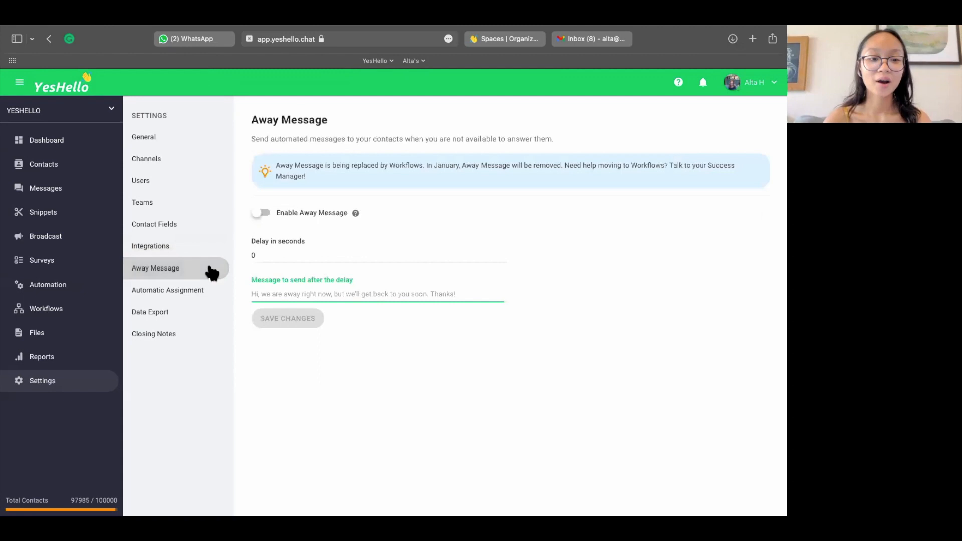
click(194, 299)
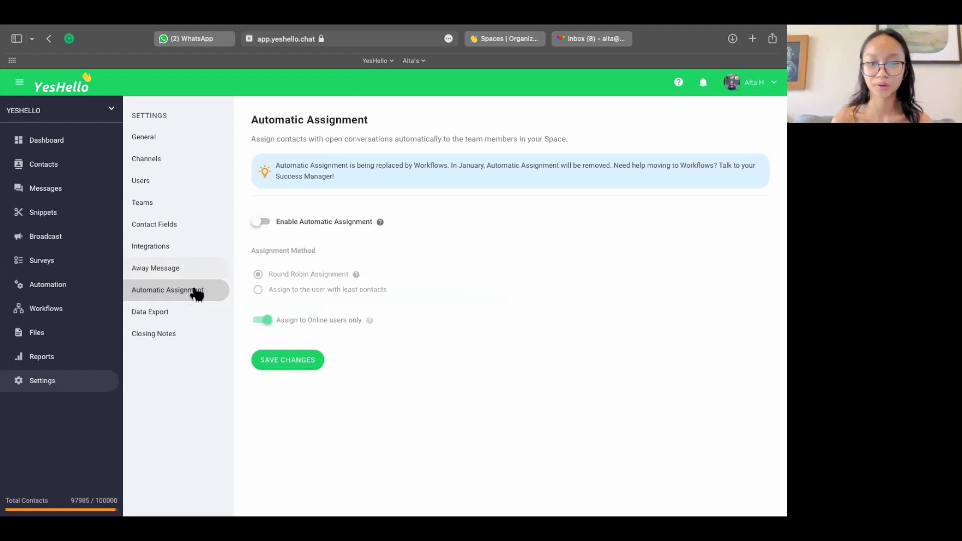
click(187, 275)
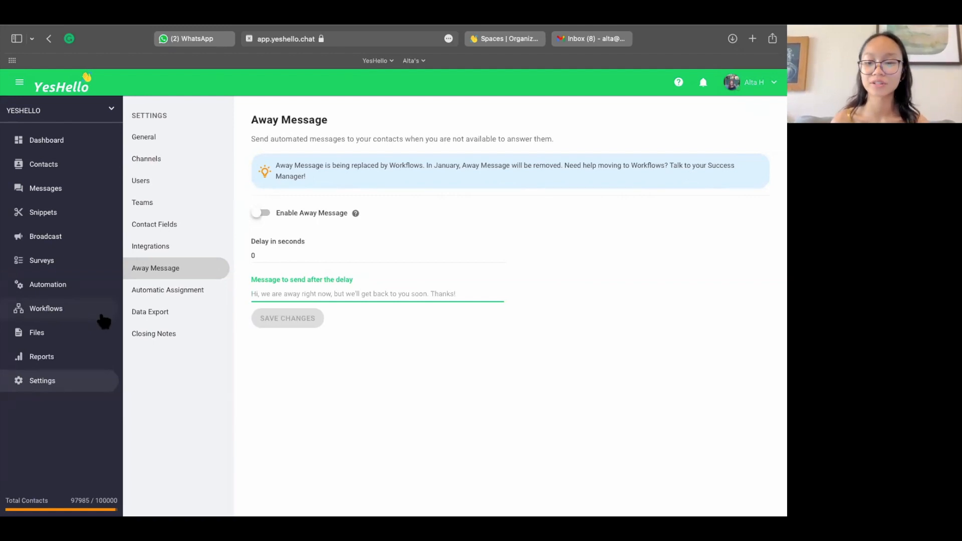
Step: View the Data Export settings and check the date range calendar for Conversations back to November 2021
click(161, 313)
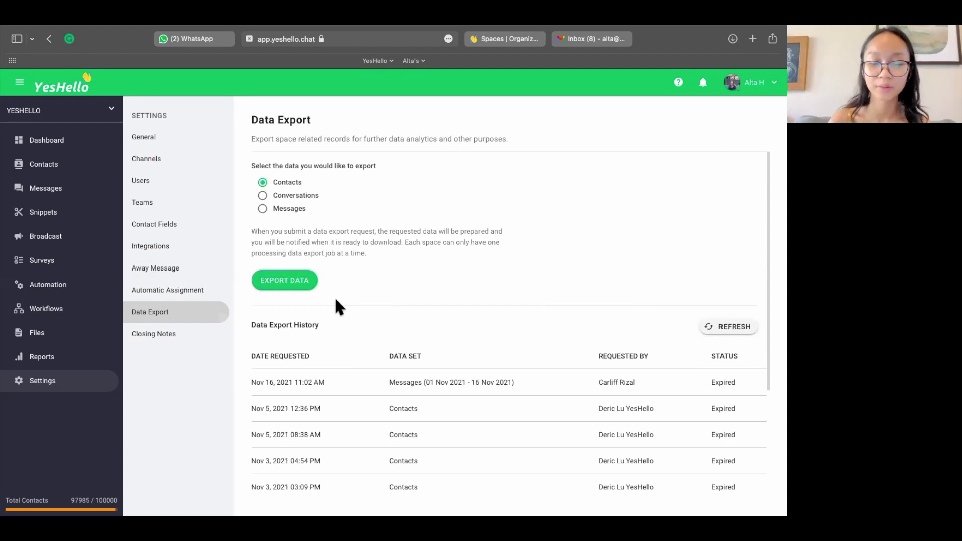
click(262, 195)
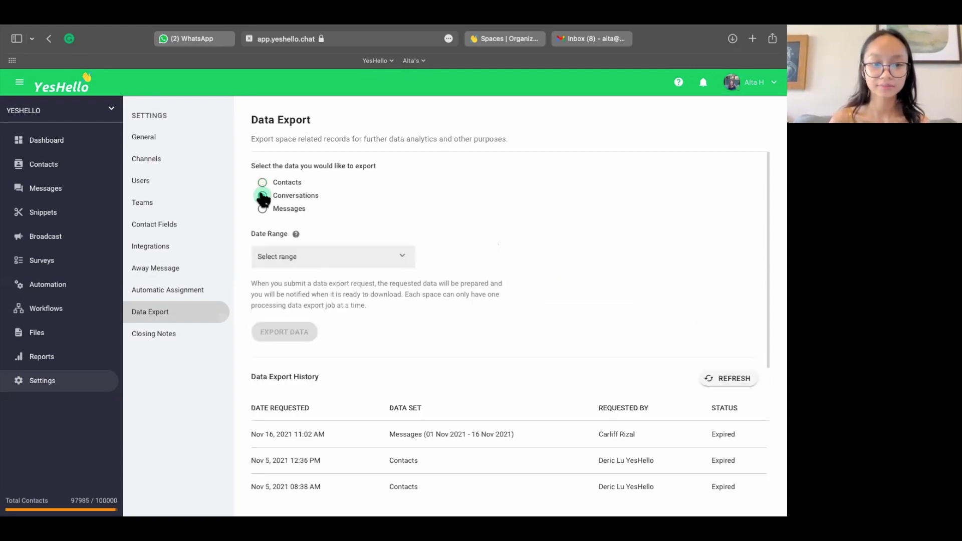
click(317, 260)
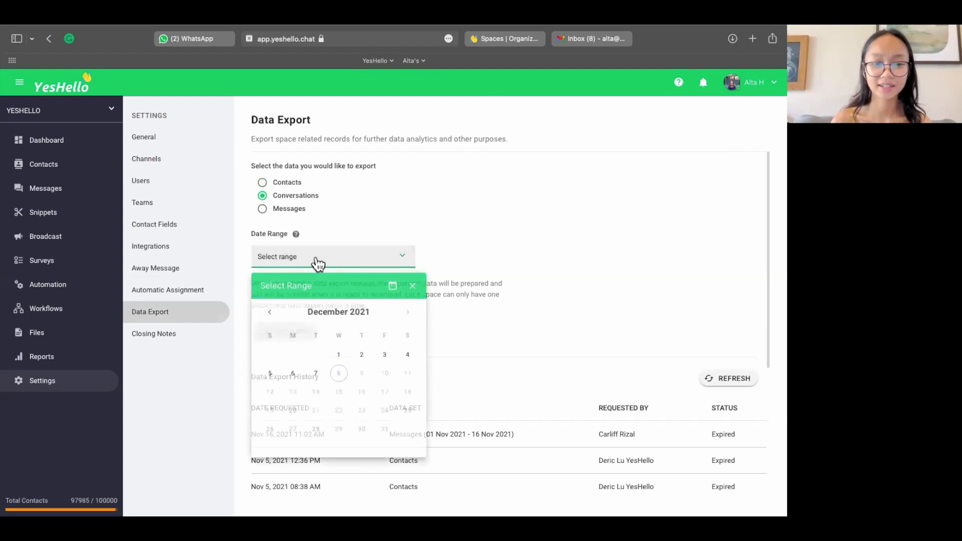
click(269, 312)
click(464, 204)
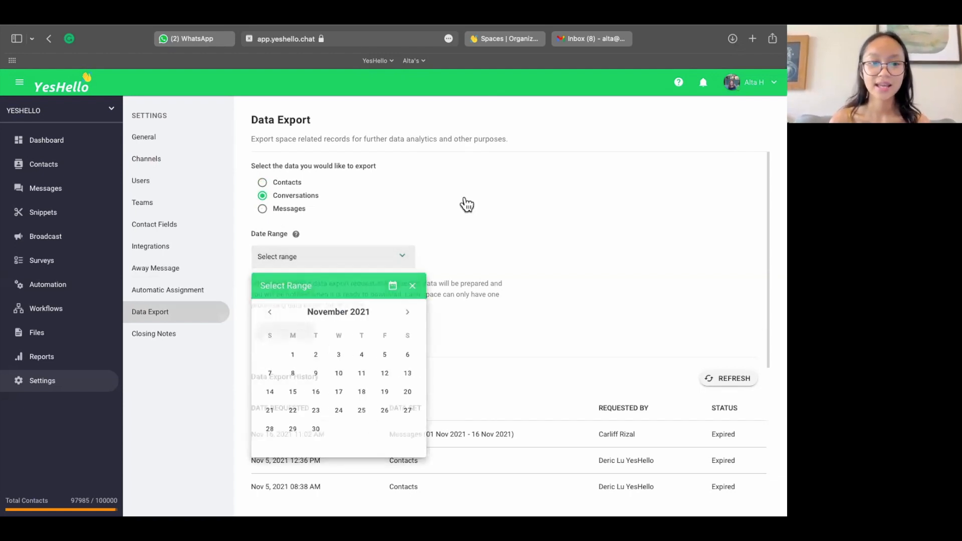
Step: Compare the Messages and Conversations export options and look through the Data Export History
click(267, 210)
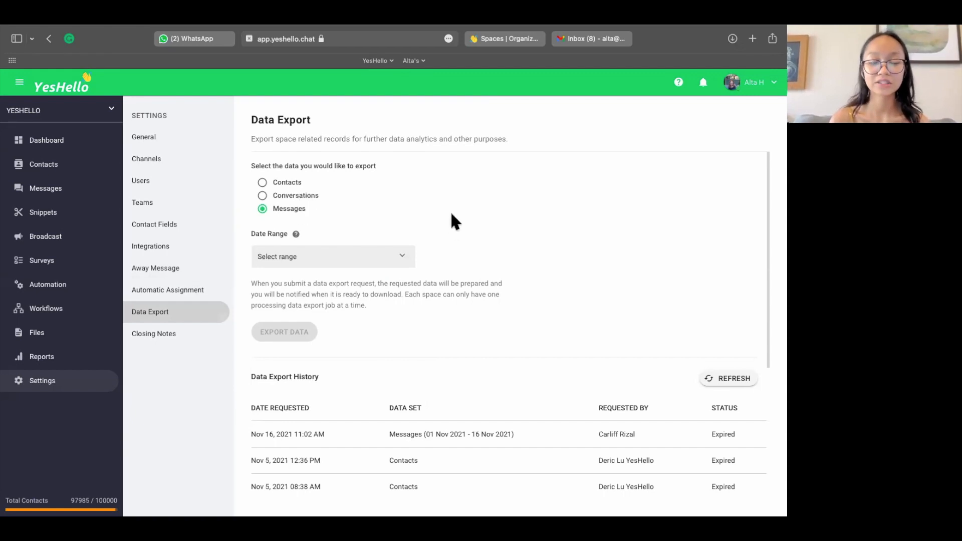
scroll(409, 333, down, 2)
scroll(408, 333, up, 2)
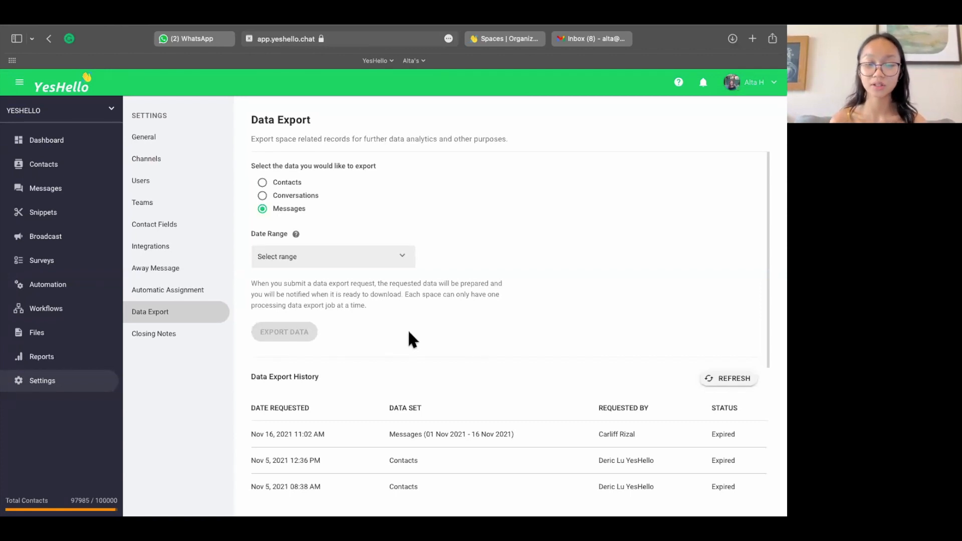
click(262, 196)
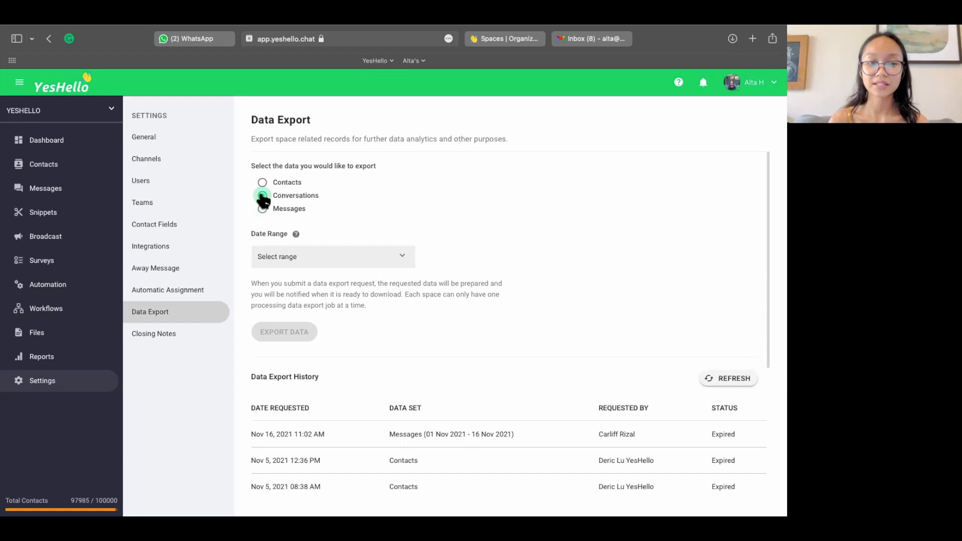
scroll(364, 479, down, 3)
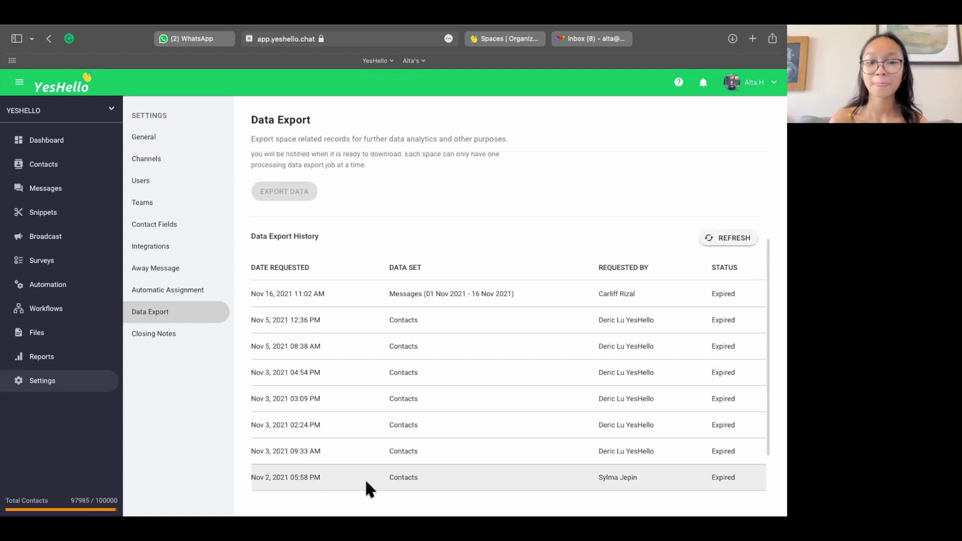
scroll(365, 479, down, 1)
scroll(348, 400, up, 3)
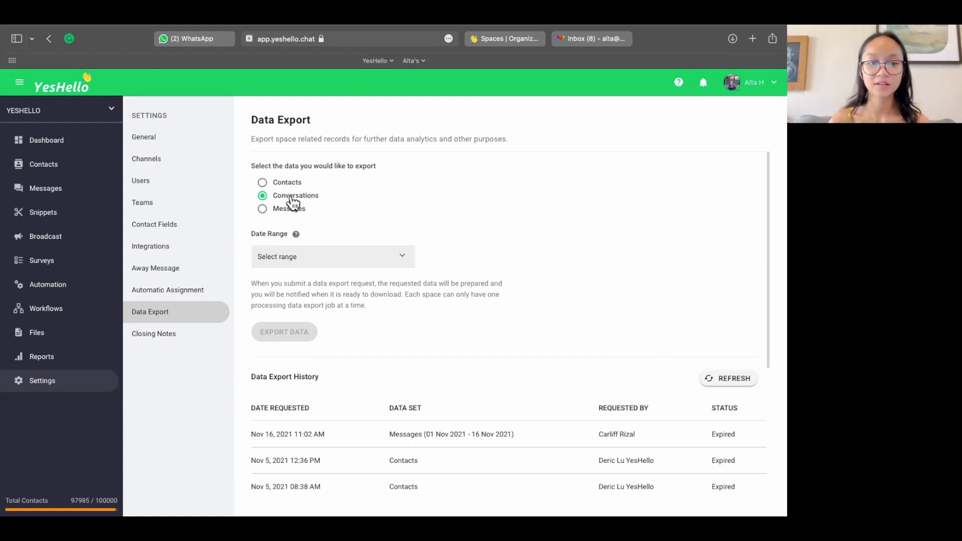
Step: View the Closing Notes settings and review the available Closing Notes Setting options without changing the choice
click(169, 337)
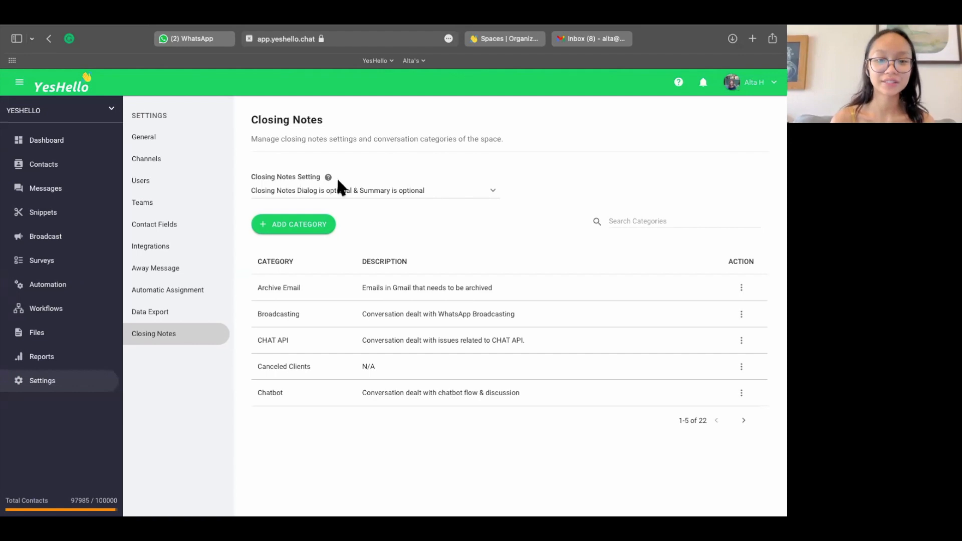
click(360, 198)
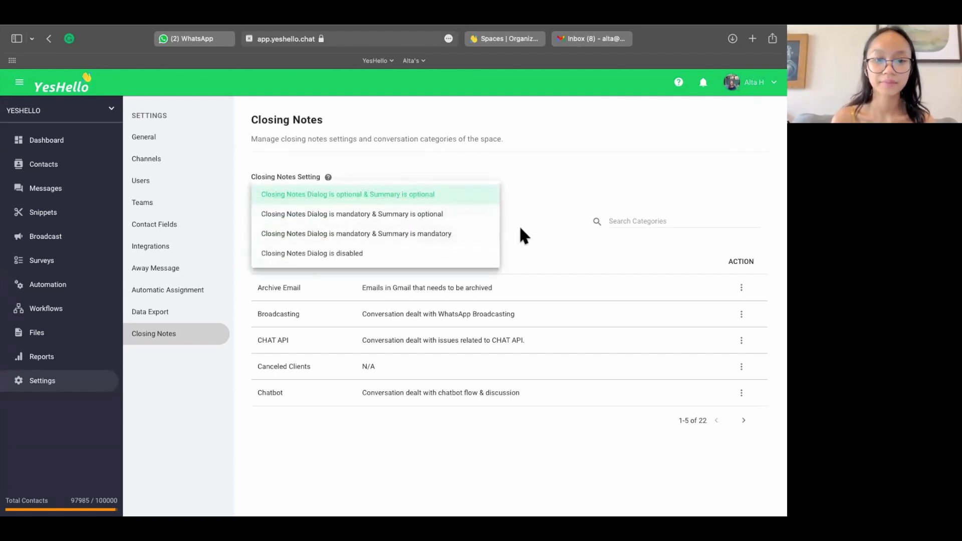
click(530, 235)
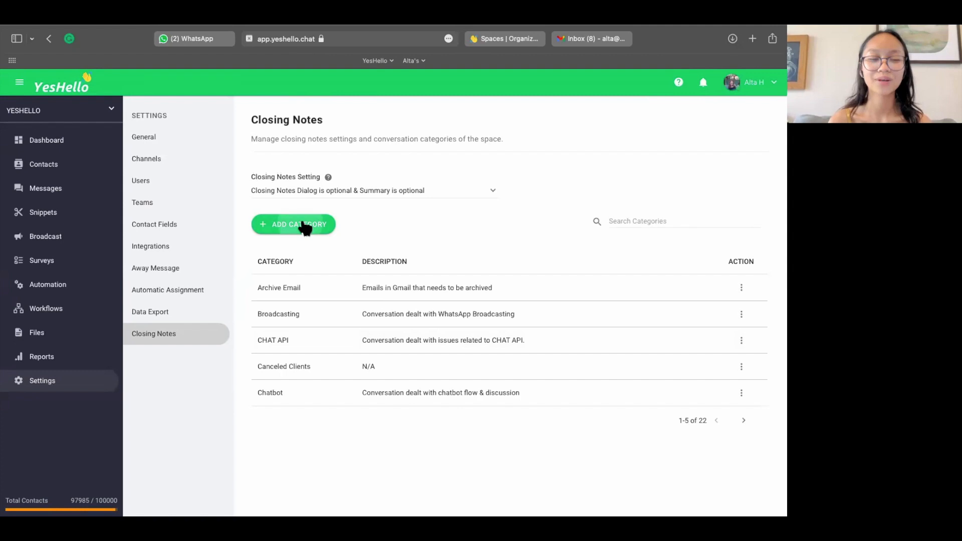
Step: Add a conversation category named Sales with the description "this is convo about sales"
click(305, 228)
click(300, 275)
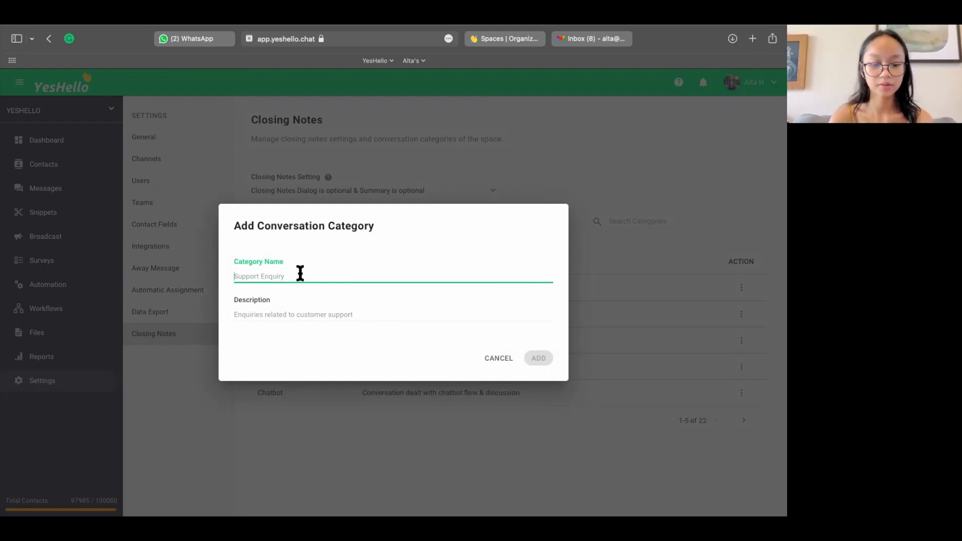
text(Sales)
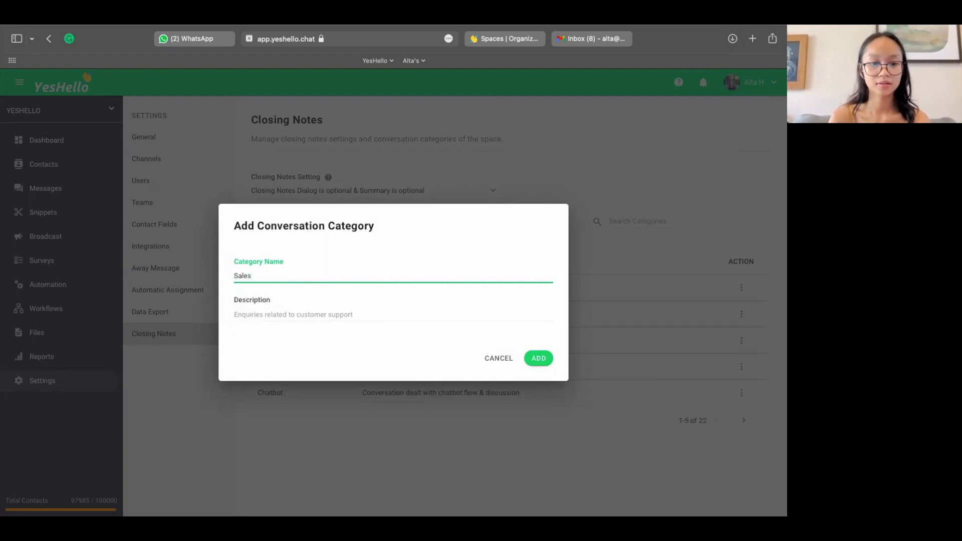
click(300, 314)
text(this is )
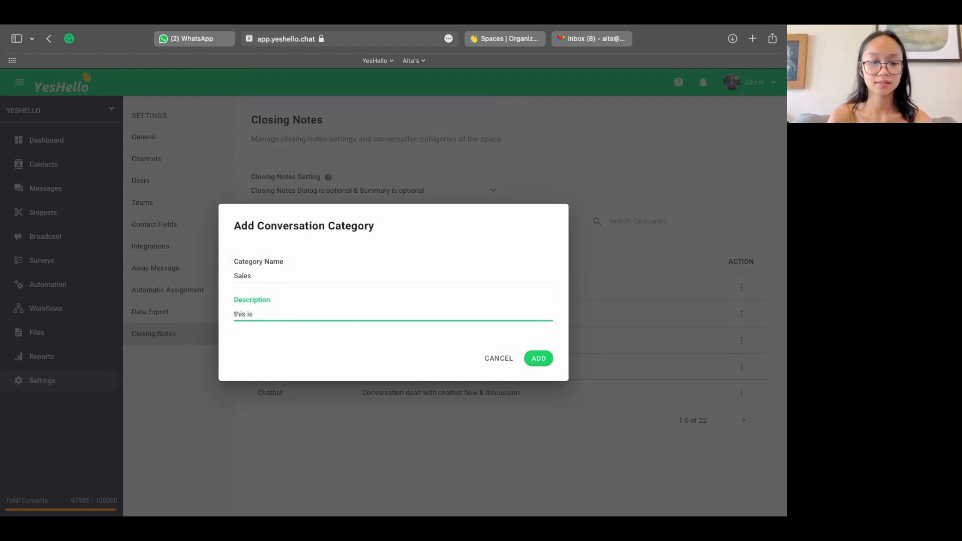
text(convo about )
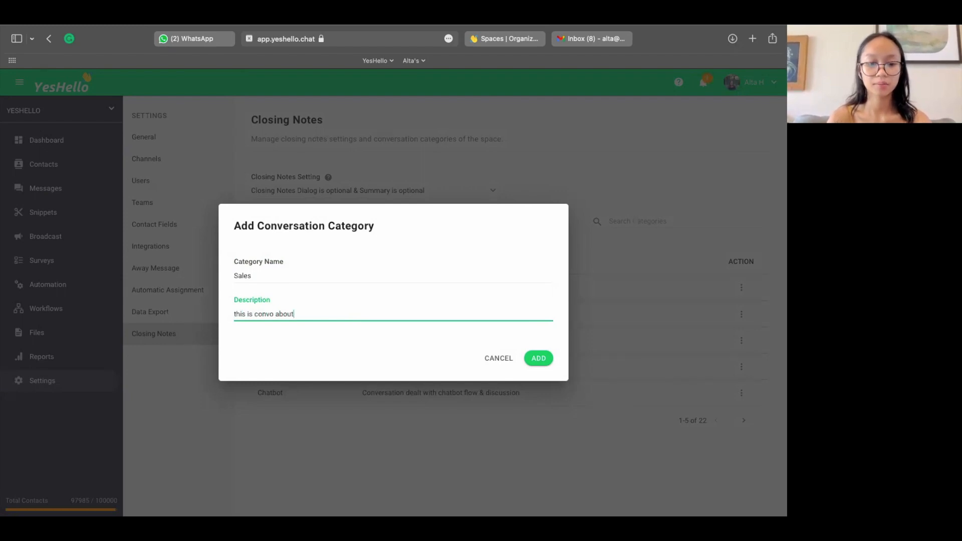
text(sales)
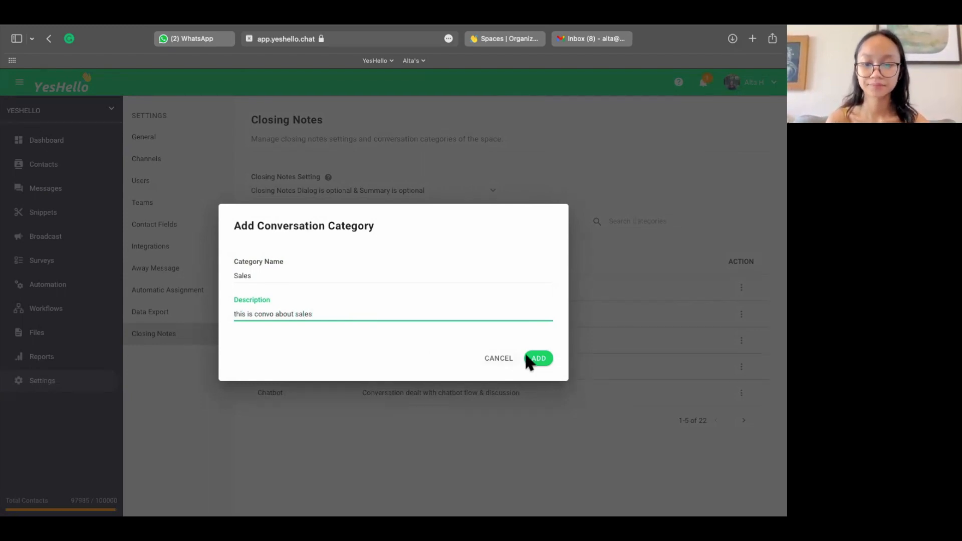
click(537, 358)
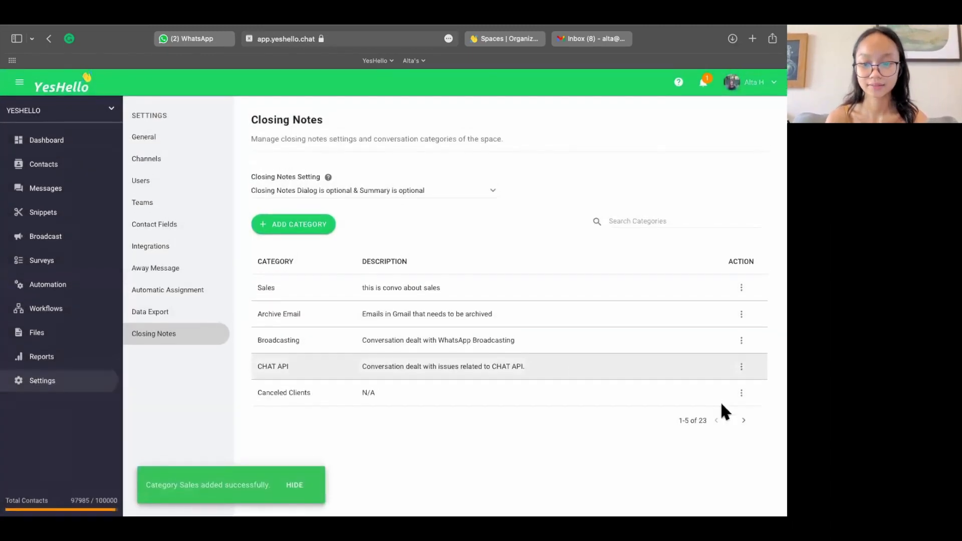
Step: Search the closing note categories for "sales" and clear the search
click(644, 219)
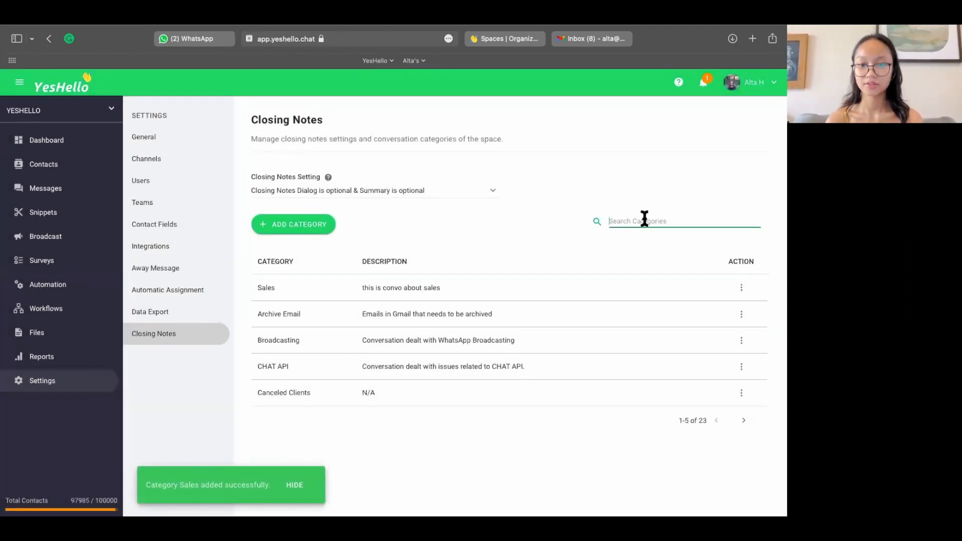
text(sales)
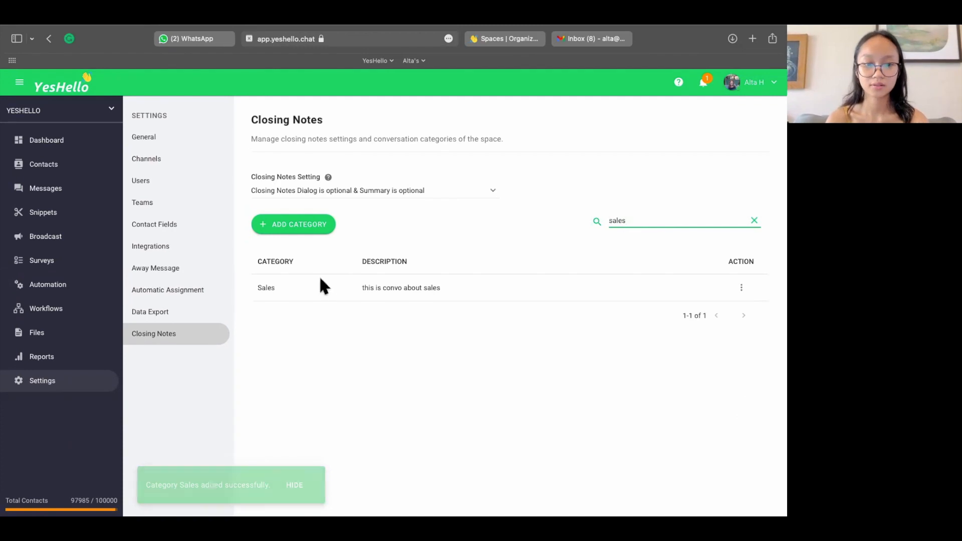
key(BackSpace)
key(BackSpace)
key(BackSpace)
key(BackSpace)
key(BackSpace)
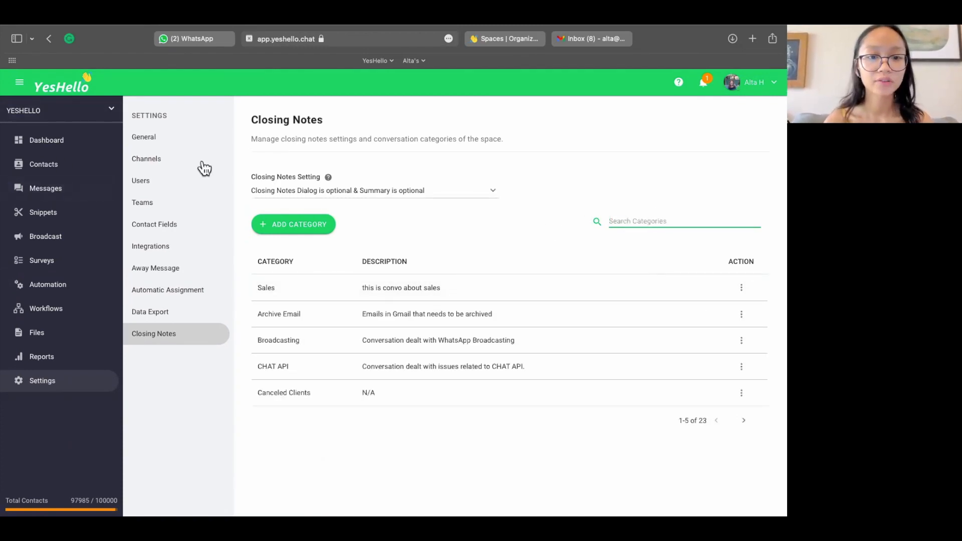
Step: Open the closing notes form for the first conversation assigned to yourself in Messages
click(80, 191)
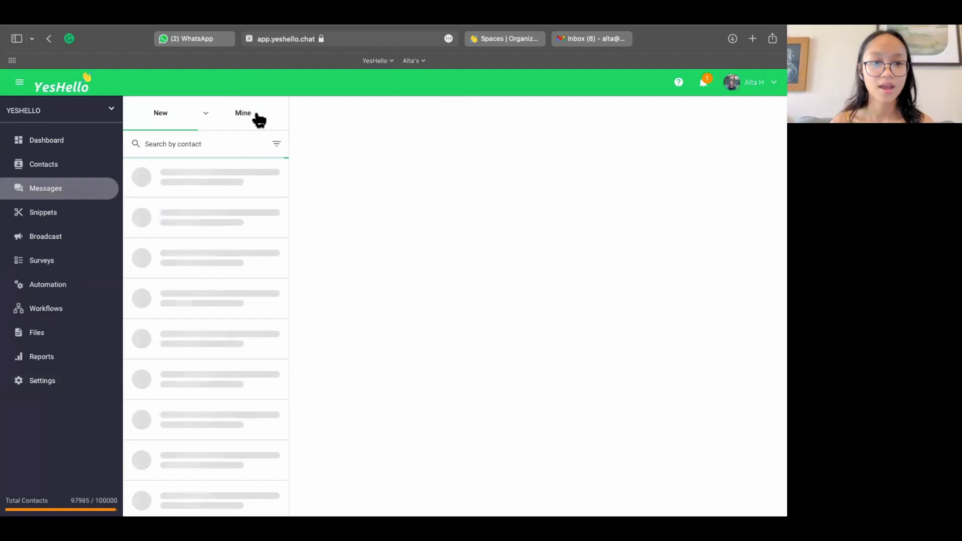
click(259, 118)
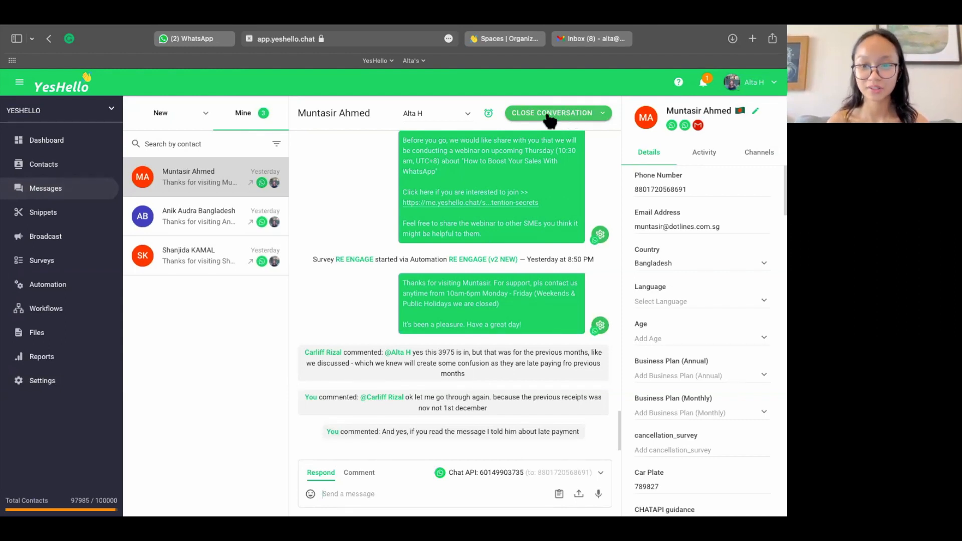
click(605, 114)
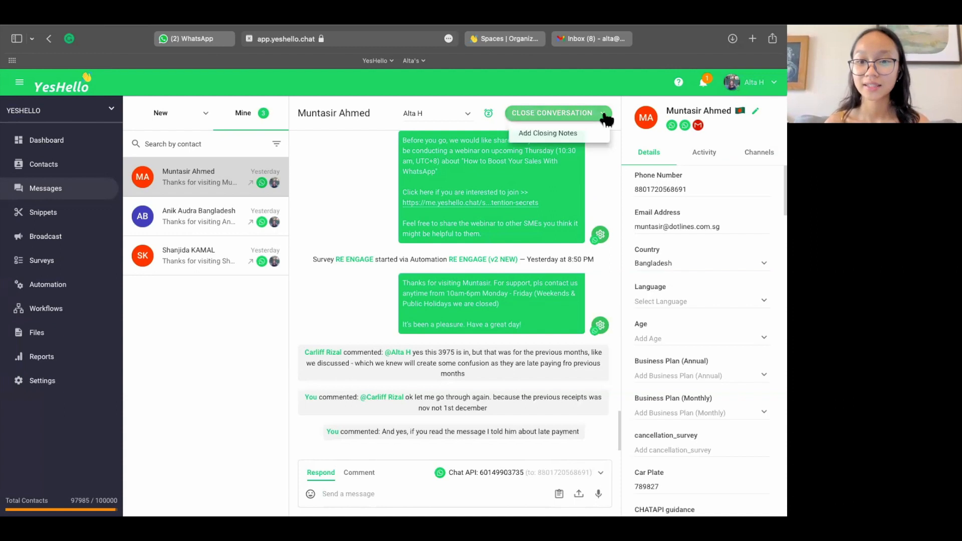
click(549, 133)
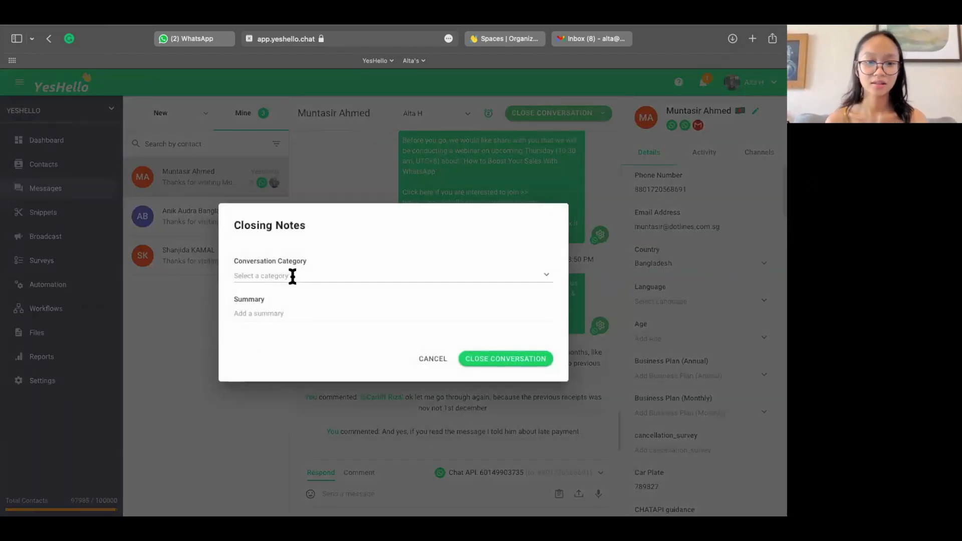
Step: Set the conversation category to Archive Email, enter the summary "we just talk about sales" and close the conversation
click(292, 276)
text(sale)
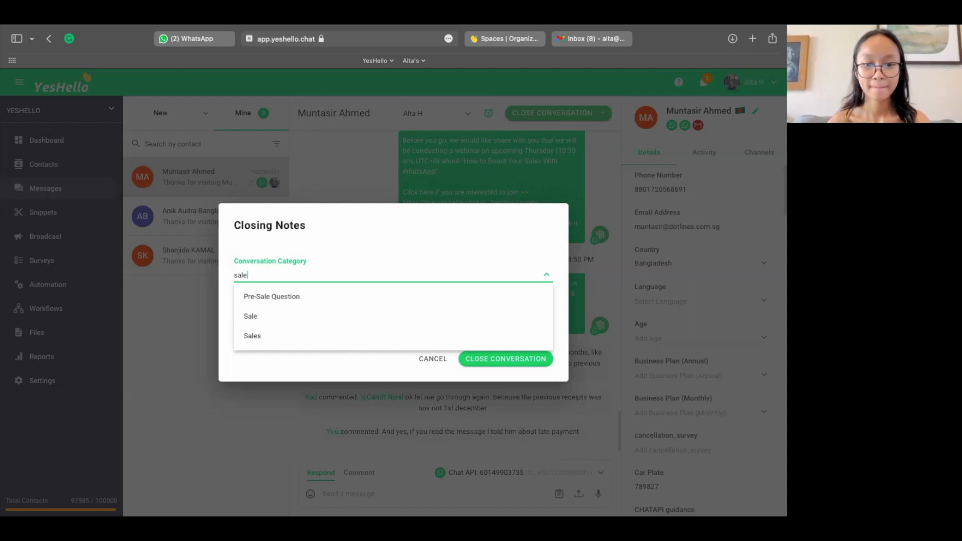
text(st talk about sales)
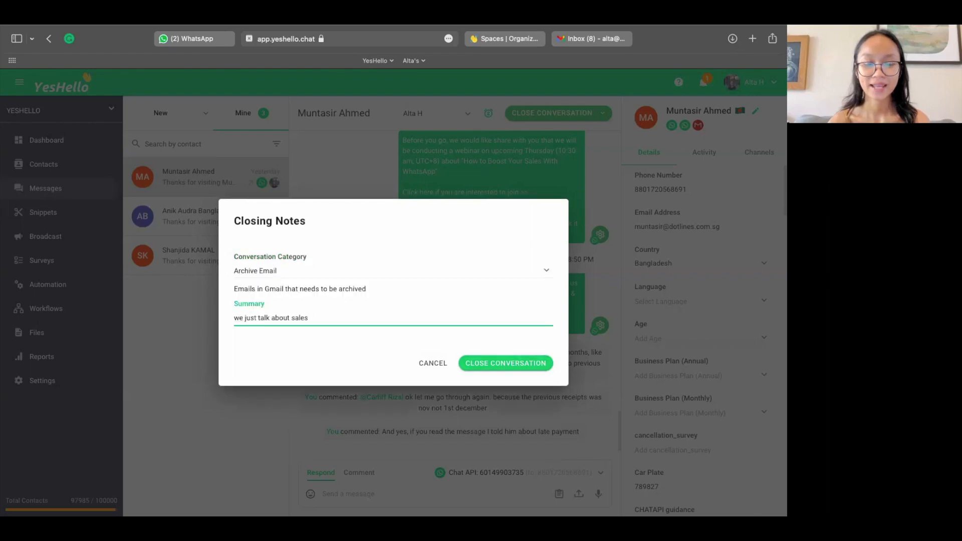
click(481, 361)
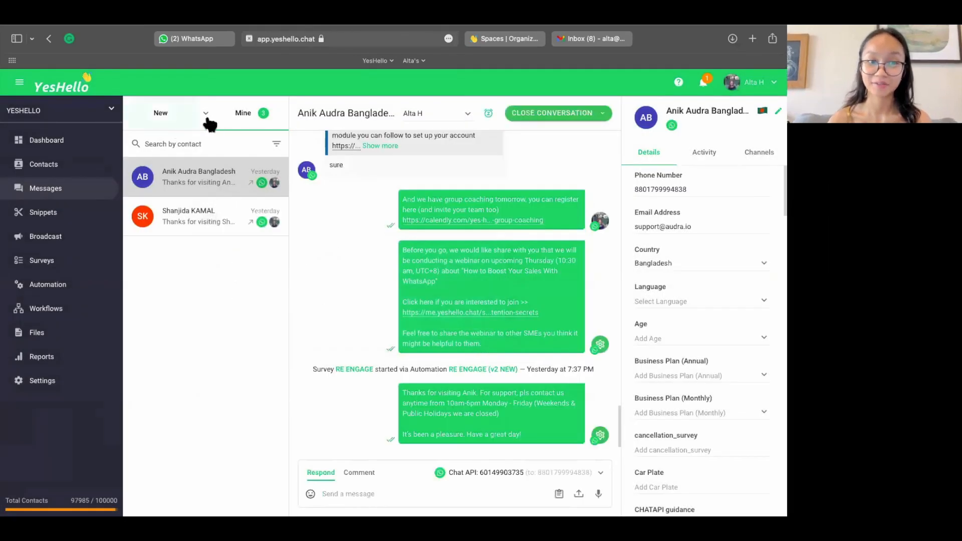
Step: Show all conversations and search by name for the contact whose conversation was just closed
click(205, 114)
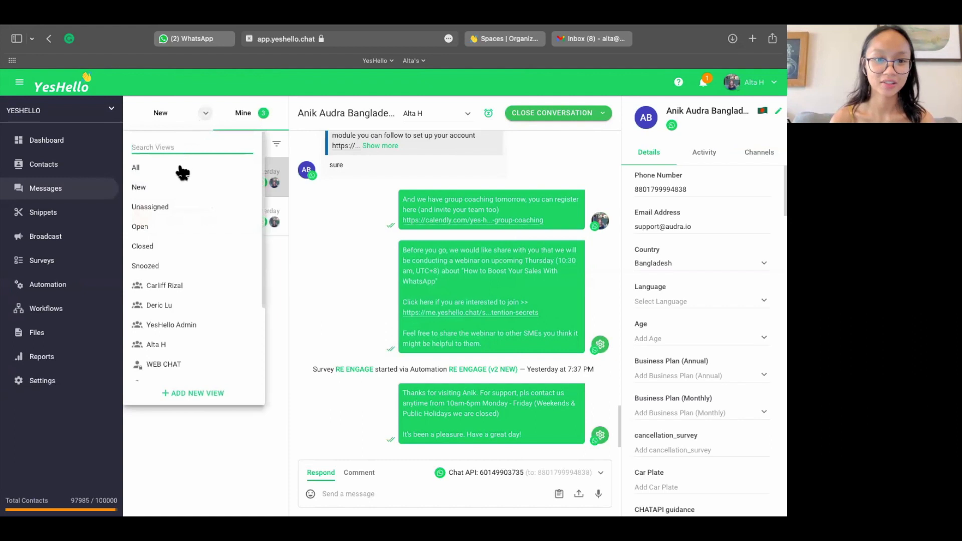
click(181, 171)
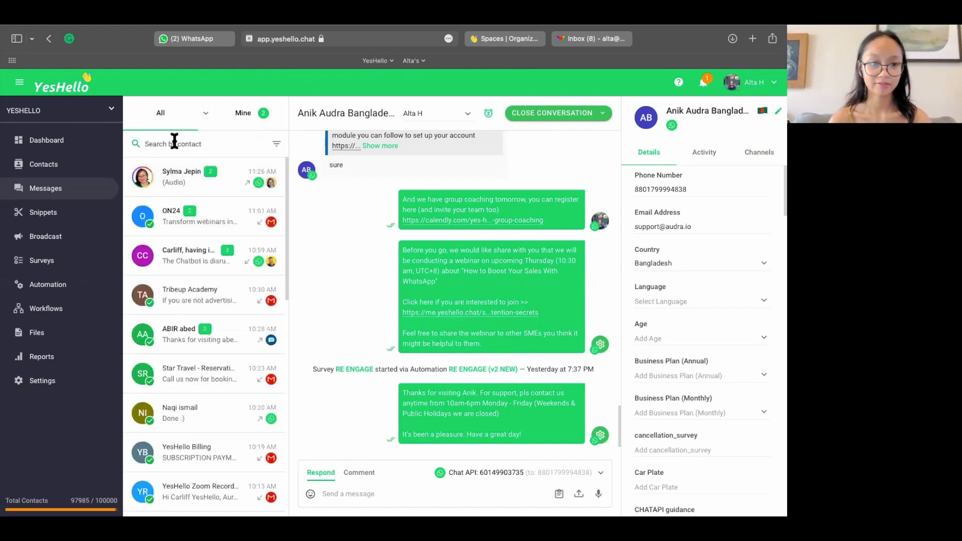
click(173, 143)
text(munt)
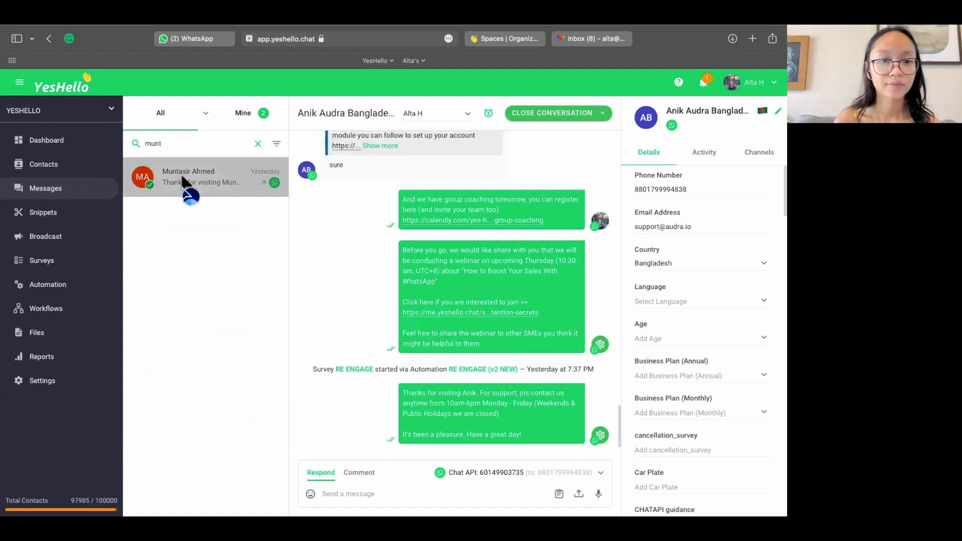
Step: Open the closed conversation from the search results and examine the category and summary in its closing note
click(184, 181)
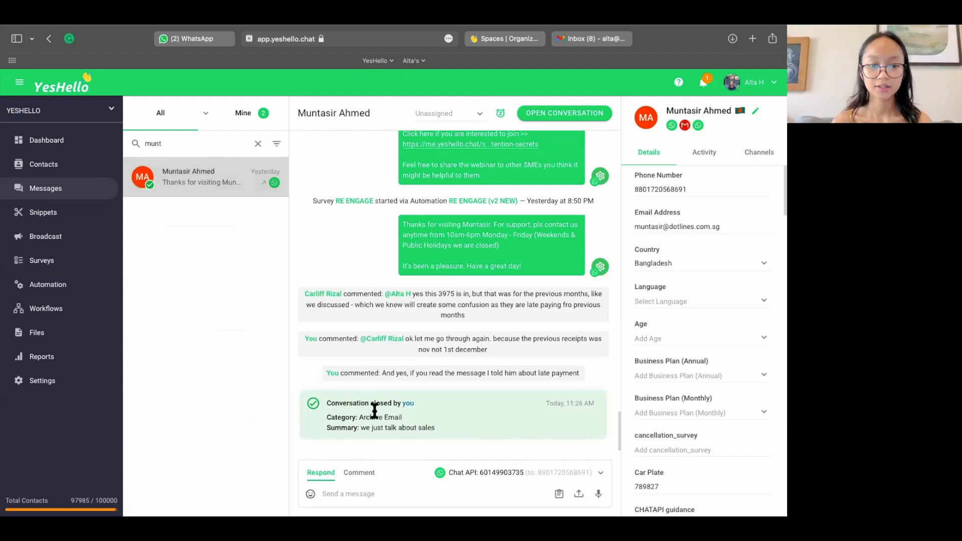
triple_click(375, 410)
drag(329, 403, 411, 405)
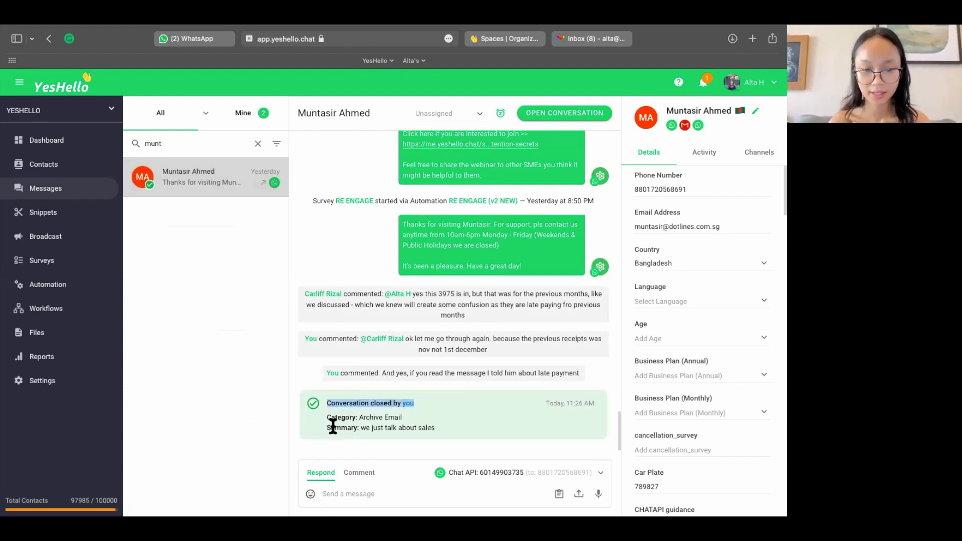
drag(329, 426, 358, 426)
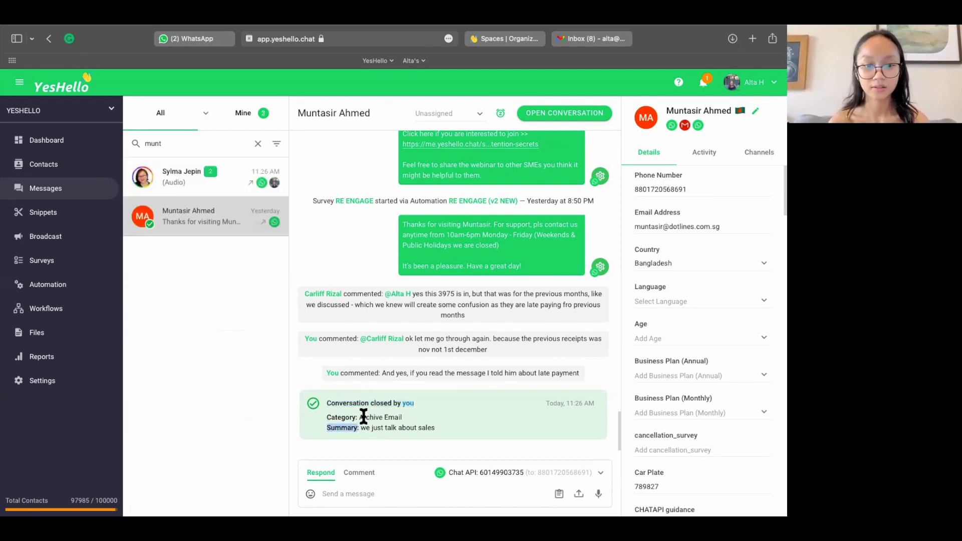
drag(359, 417, 483, 427)
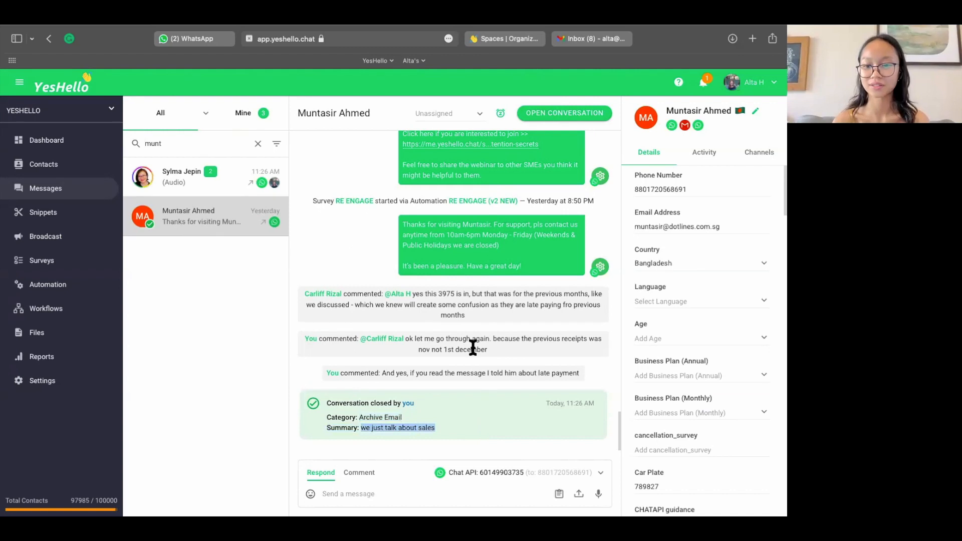
click(452, 373)
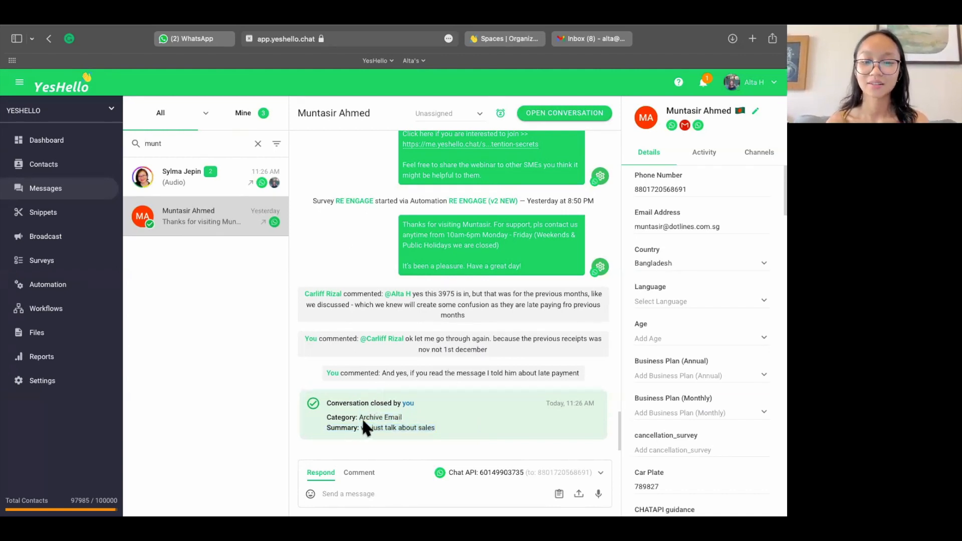
drag(361, 417, 445, 417)
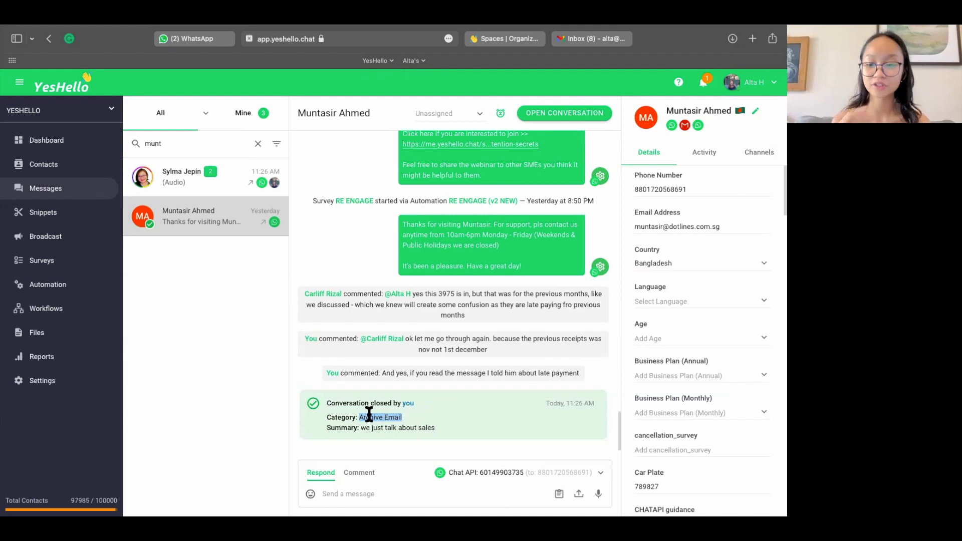
drag(357, 417, 423, 419)
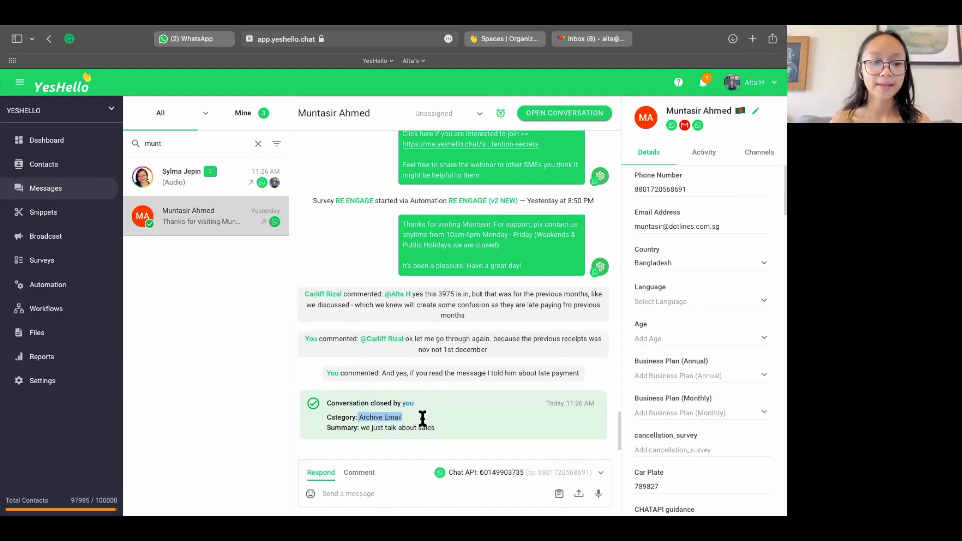
Step: Return to the general settings of the space
click(22, 384)
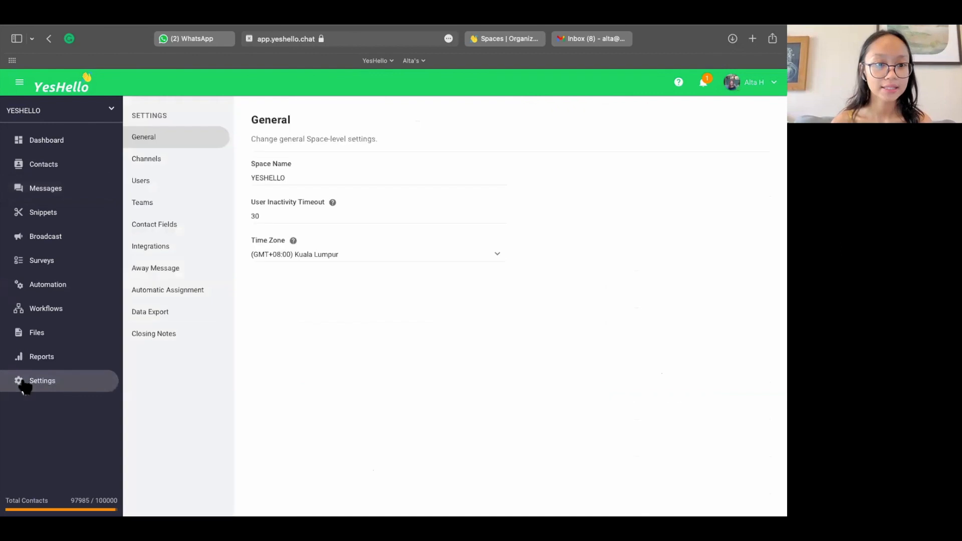